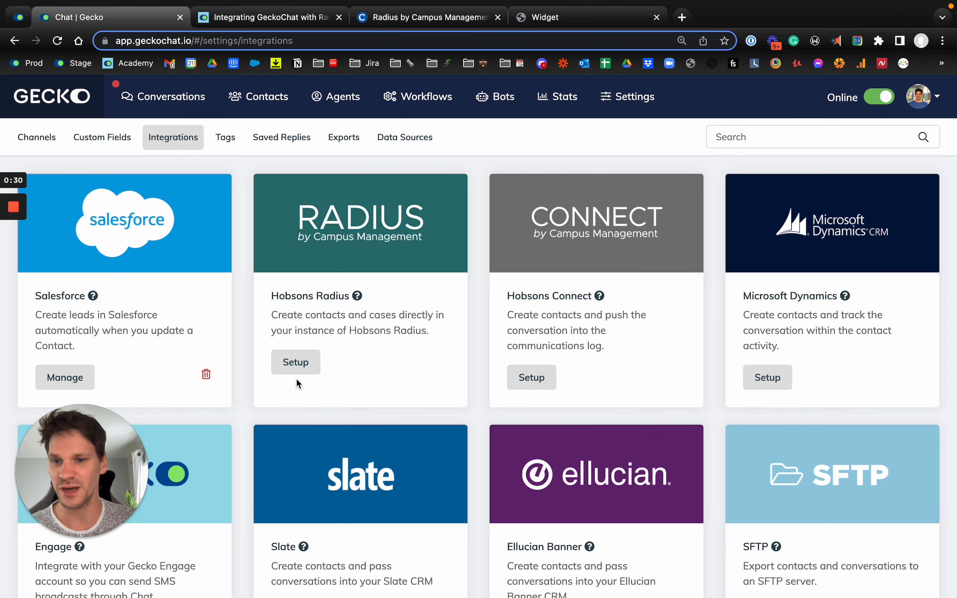
# - Start the Hobsons Radius integration setup and enter the web service username and password
pyautogui.click(297, 367)
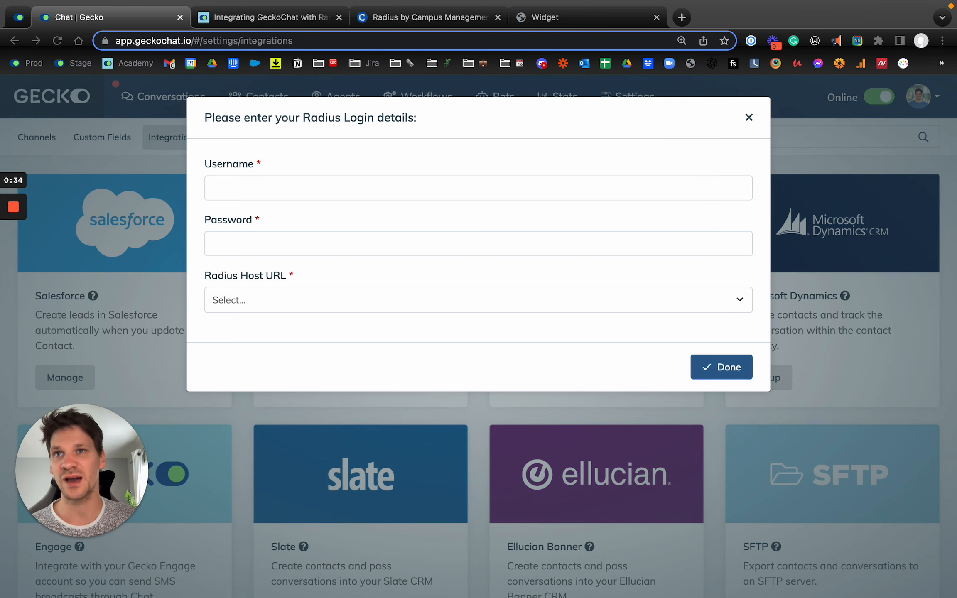
pyautogui.click(249, 183)
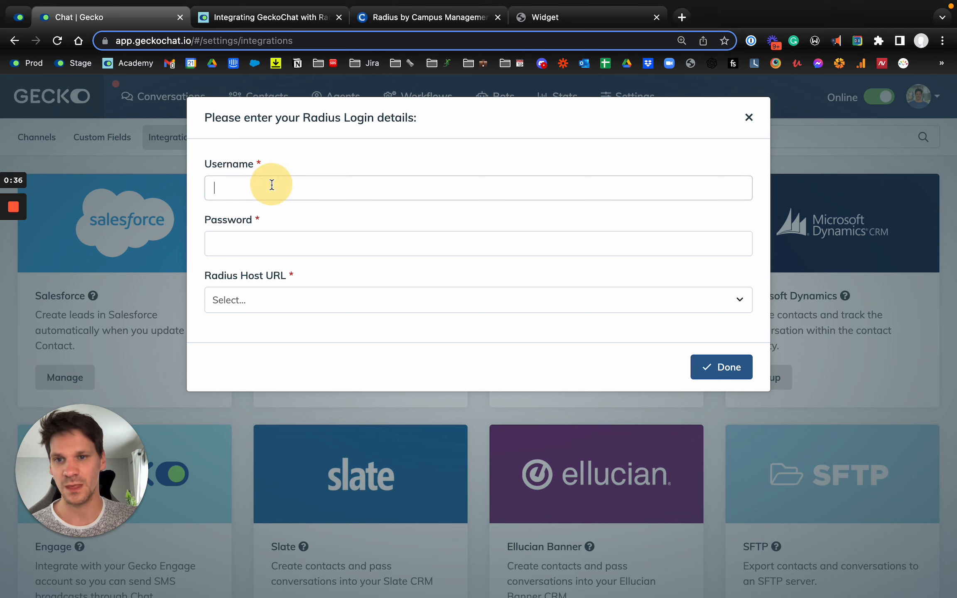
pyautogui.press('super+v')
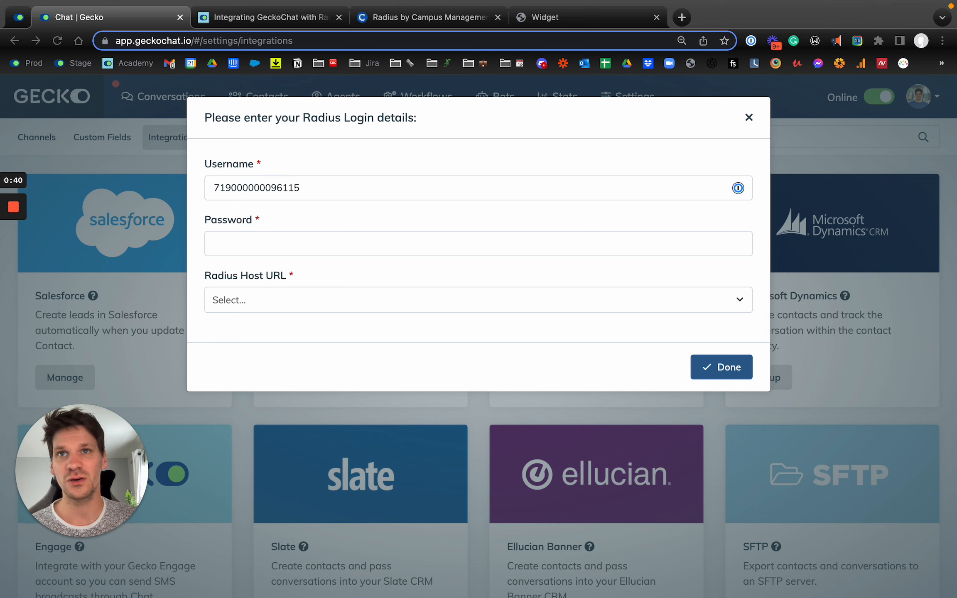
pyautogui.click(293, 242)
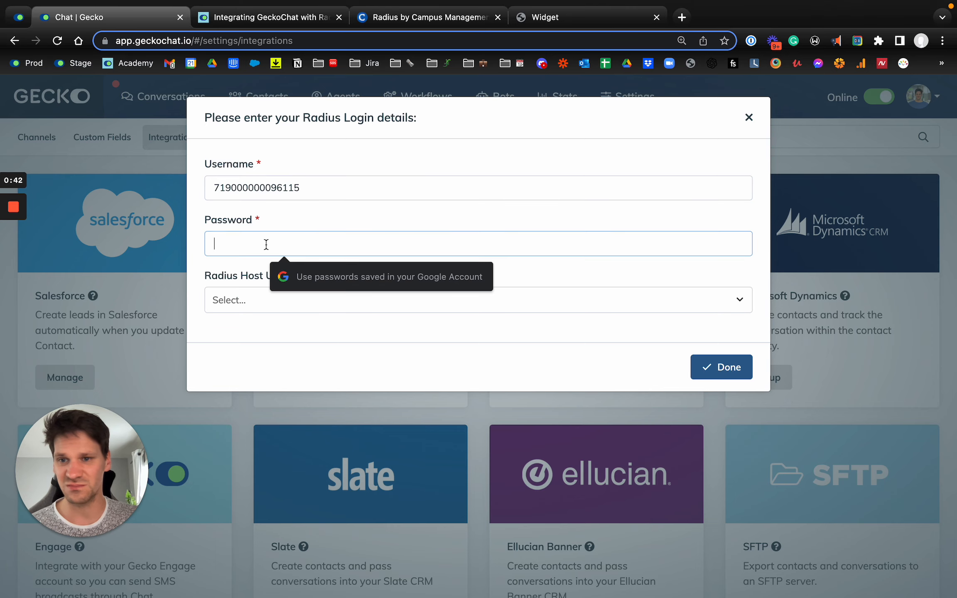
pyautogui.press('super+v')
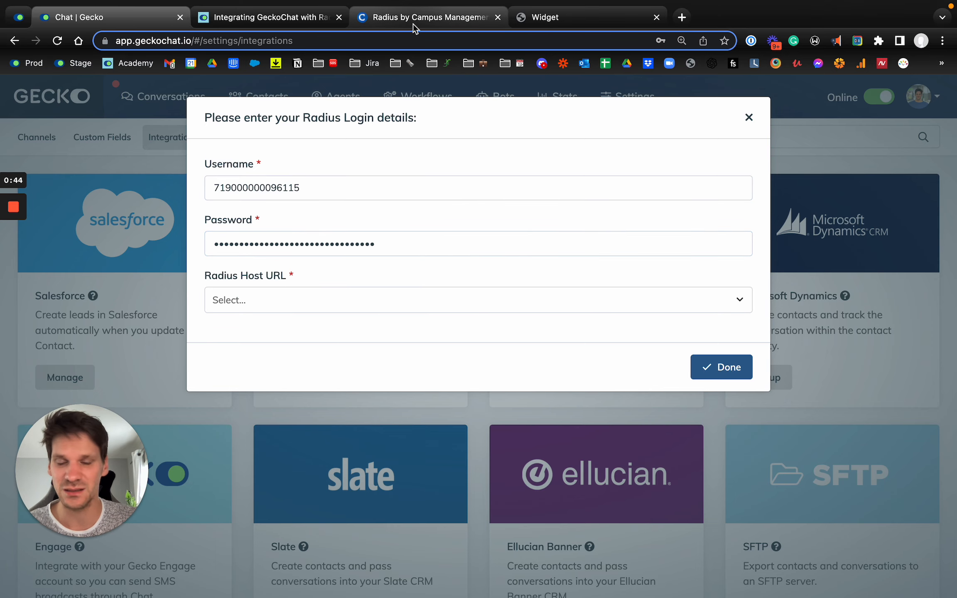
# - Check the open Radius CRM page and review the setup process in the academy article on integrating GeckoChat with Radius
pyautogui.click(415, 17)
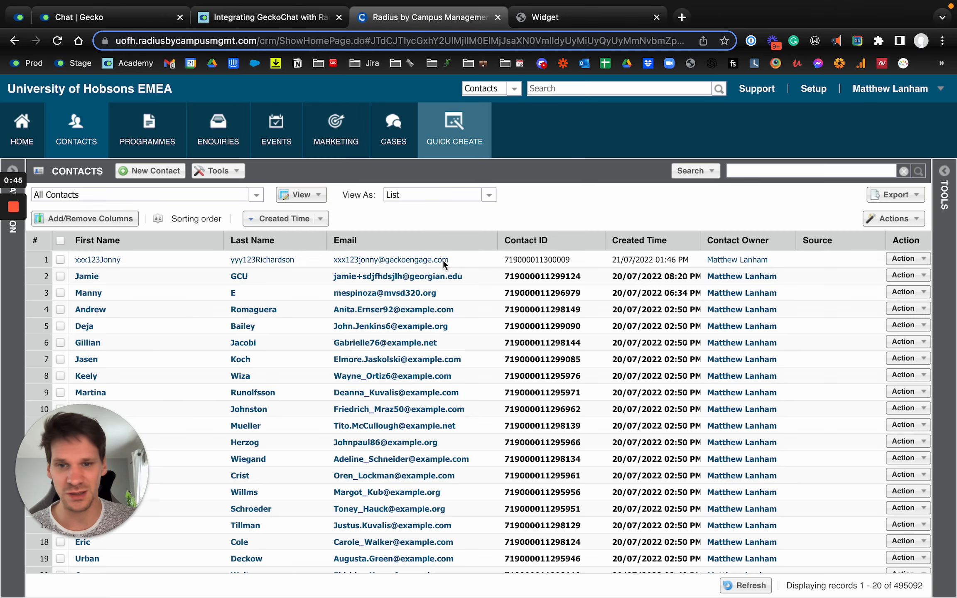
pyautogui.click(266, 17)
pyautogui.scroll(-2, 356, 349)
pyautogui.scroll(-10, 356, 349)
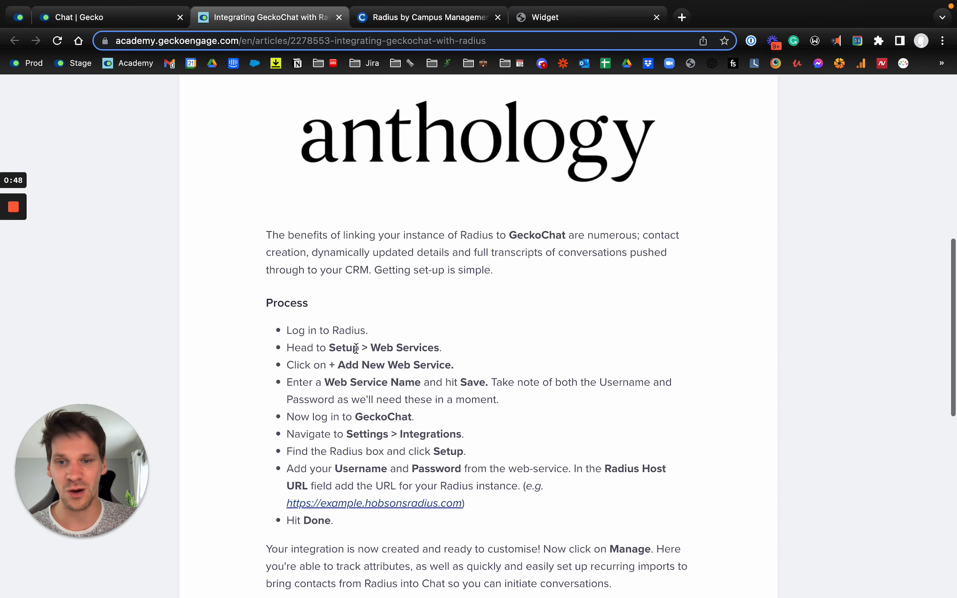
# - Set the Radius Host URL to EMEA, submit the login details and dismiss the browser's offer to save the password
pyautogui.click(78, 19)
pyautogui.click(281, 303)
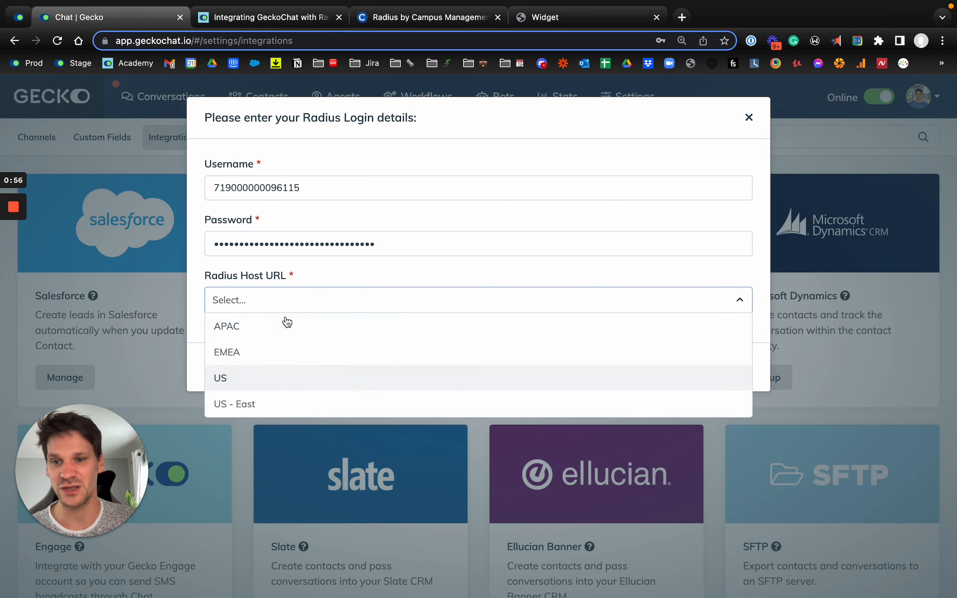
pyautogui.click(253, 353)
pyautogui.click(733, 366)
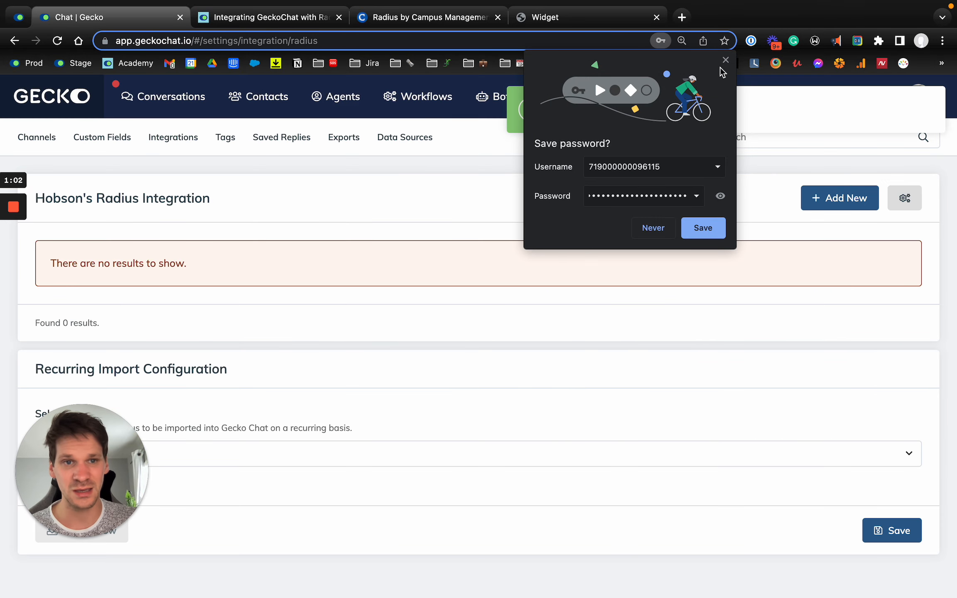
pyautogui.click(725, 60)
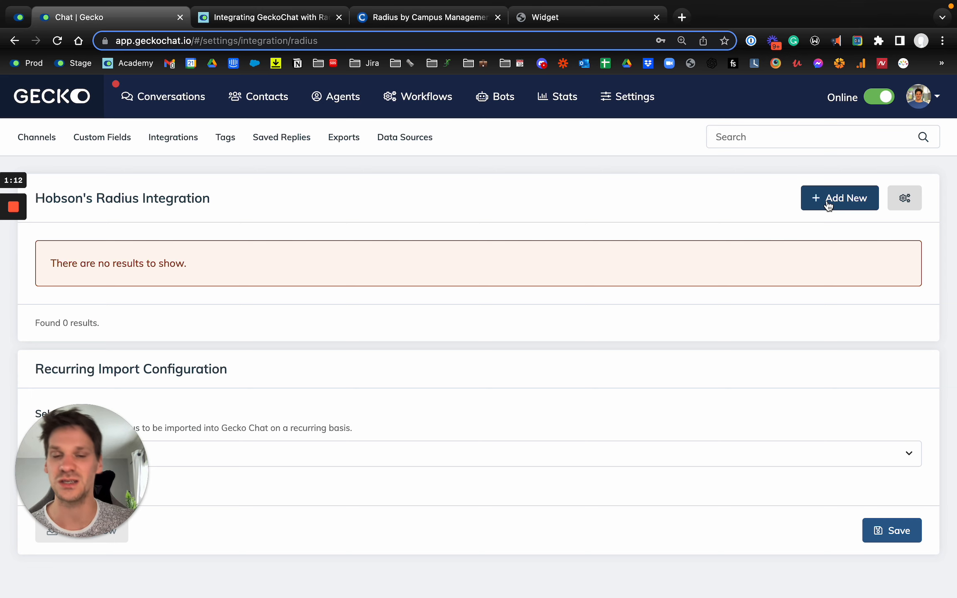
# - Begin a new integration field and browse the available Radius modules, keeping Contacts as the module
pyautogui.click(854, 205)
pyautogui.click(239, 196)
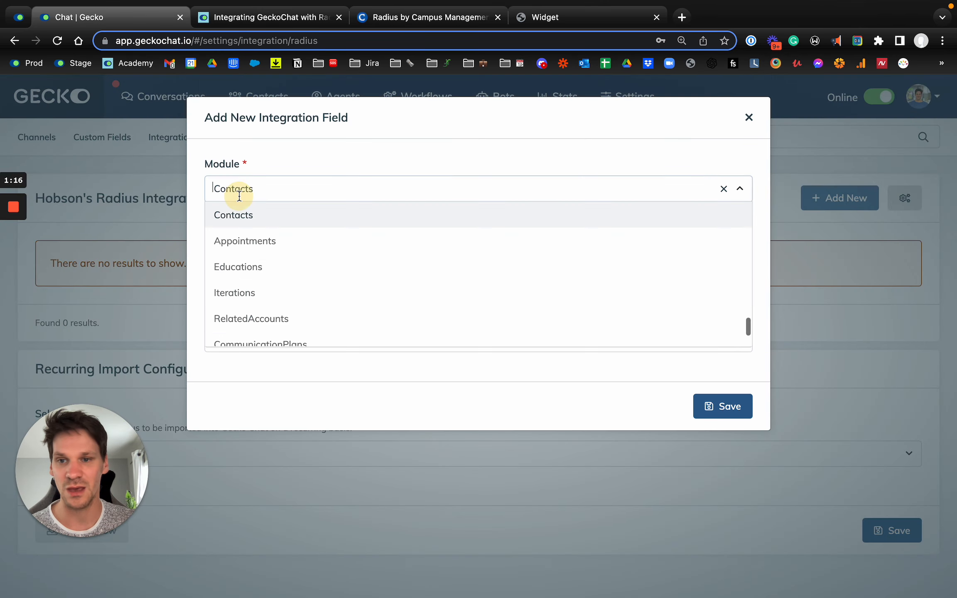
pyautogui.scroll(-5, 268, 297)
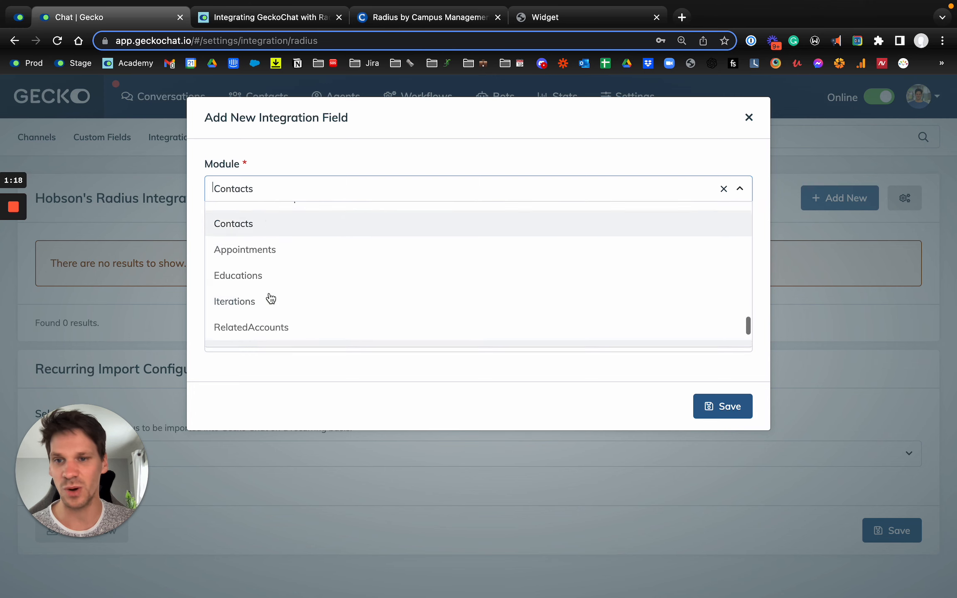
pyautogui.scroll(10, 265, 232)
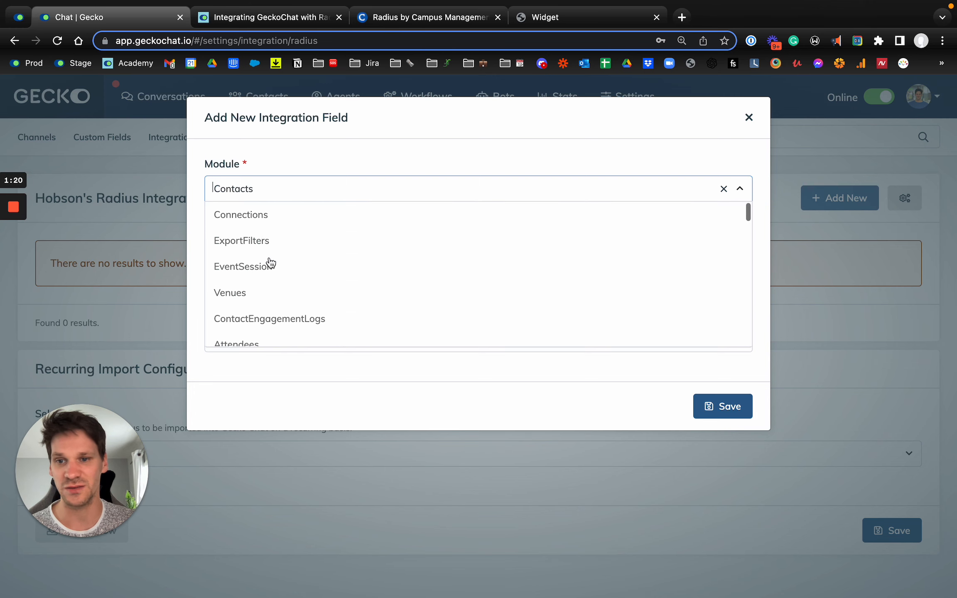
pyautogui.scroll(-5, 270, 263)
pyautogui.click(339, 159)
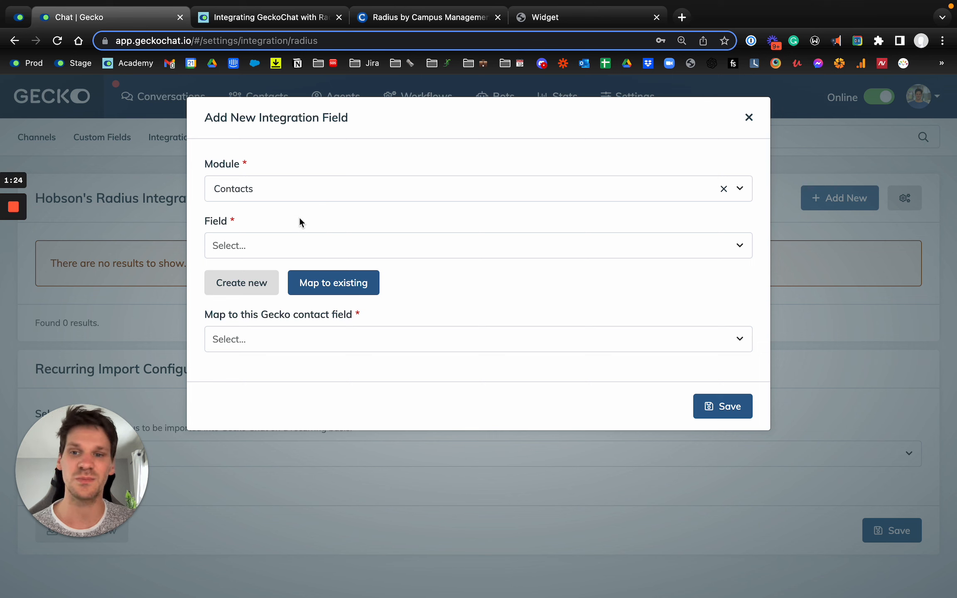
# - Map the Radius First Name field to the existing Gecko First Name contact field and save the mapping
pyautogui.click(300, 244)
pyautogui.write('First')
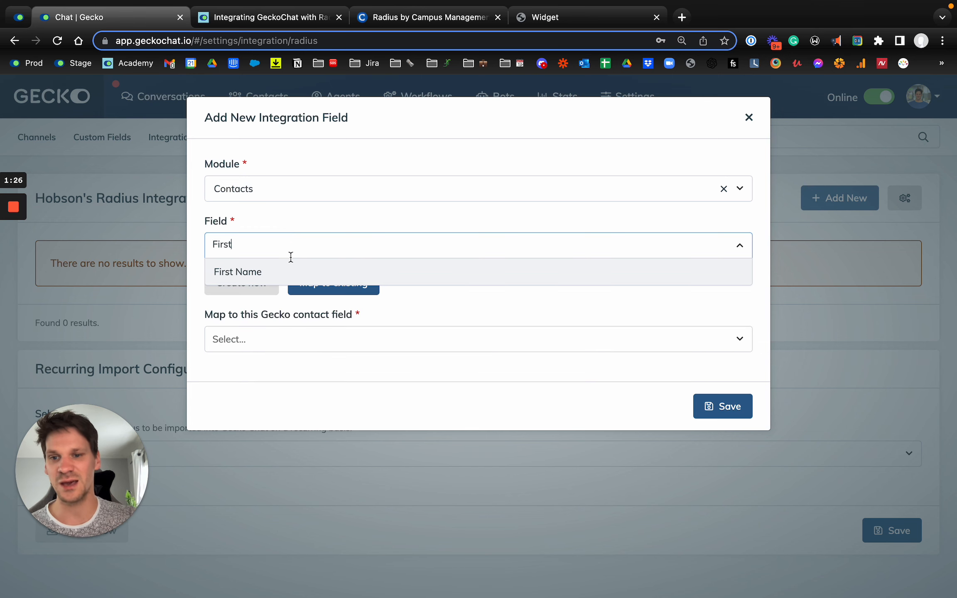
pyautogui.click(272, 271)
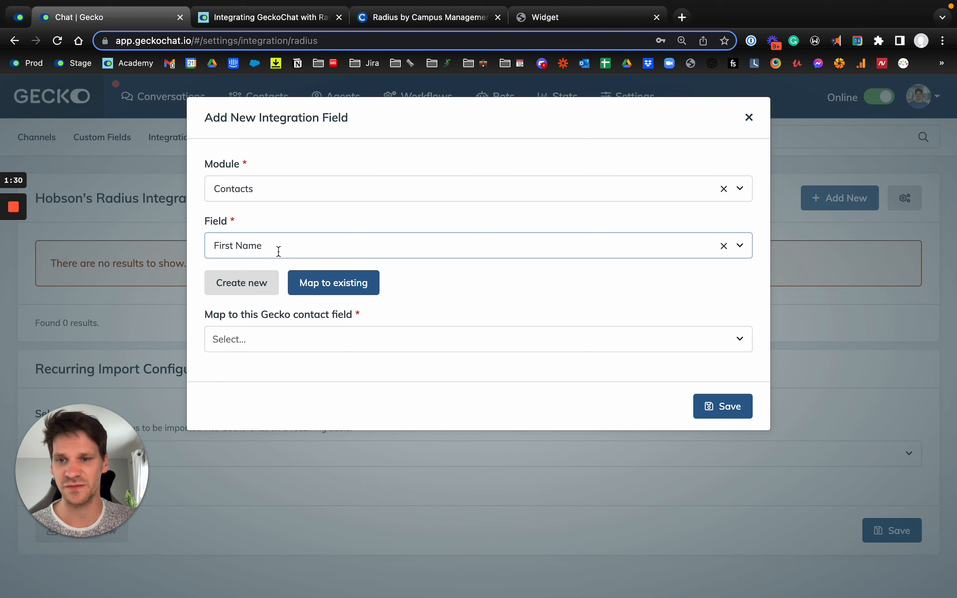
pyautogui.click(252, 344)
pyautogui.write('Firs')
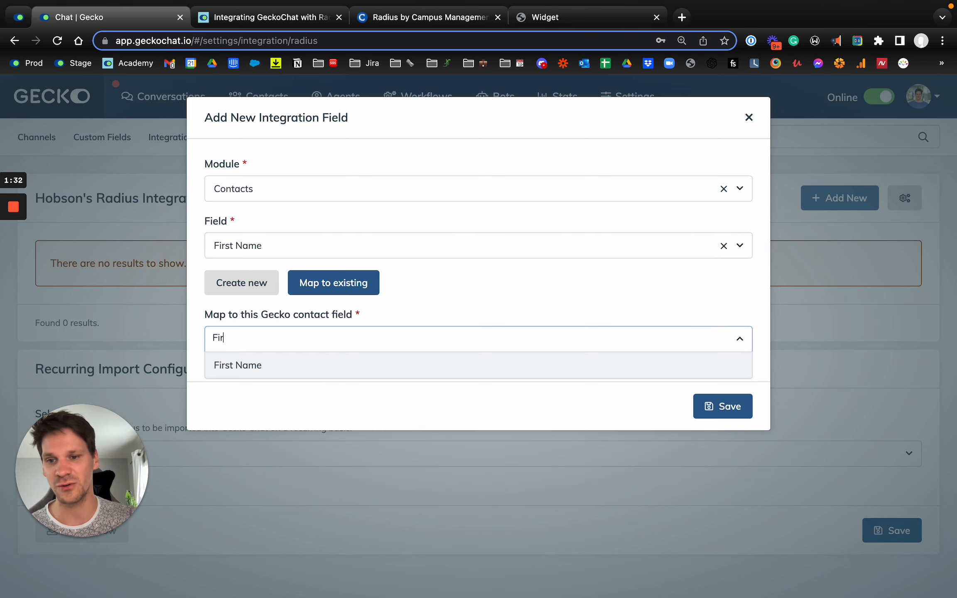
pyautogui.press('Return')
pyautogui.click(705, 408)
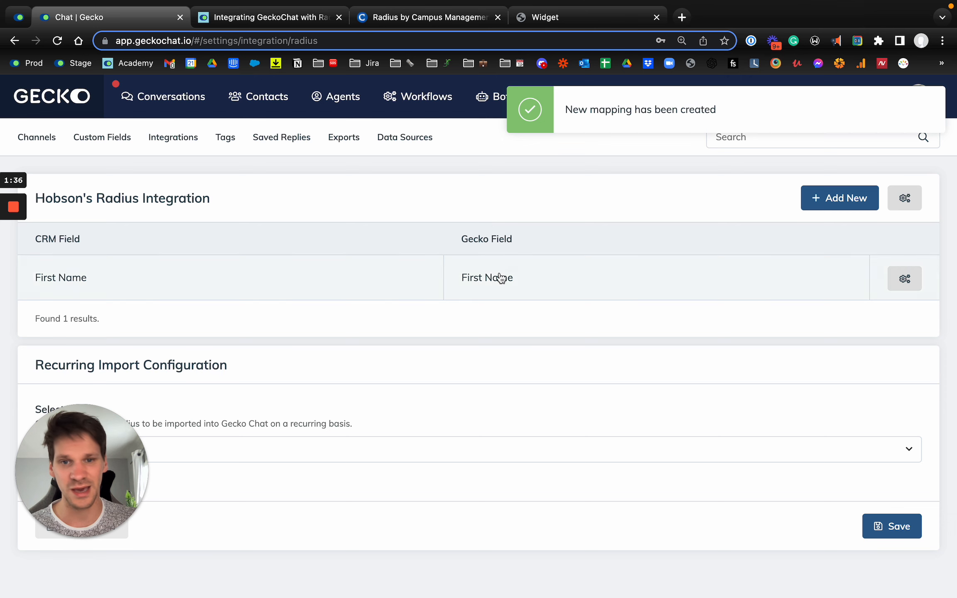
# - Add a mapping from the Radius Last Name field to the existing Gecko Last Name contact field
pyautogui.click(826, 198)
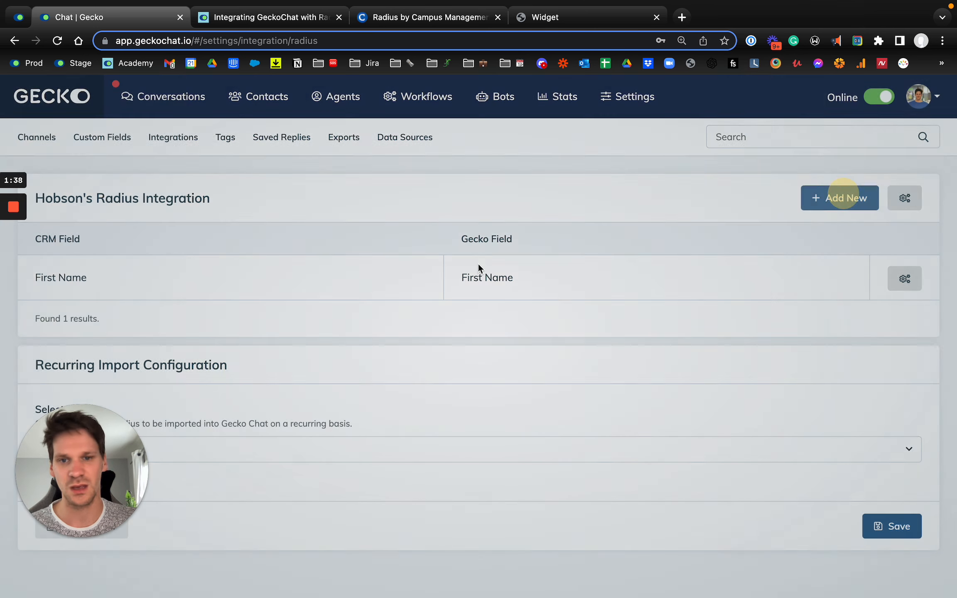
pyautogui.click(275, 243)
pyautogui.write('Last')
pyautogui.press('Return')
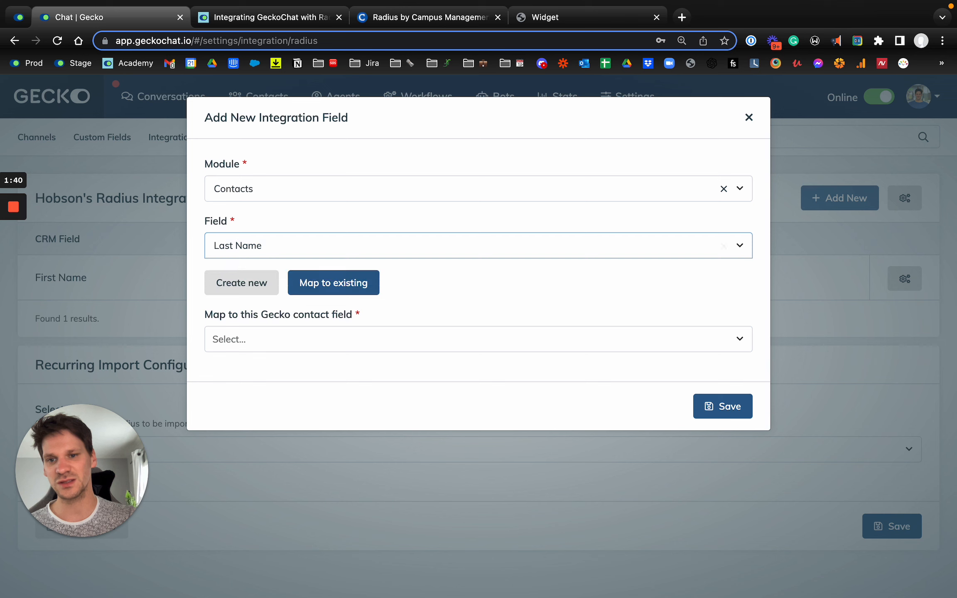
pyautogui.click(348, 337)
pyautogui.write('Las')
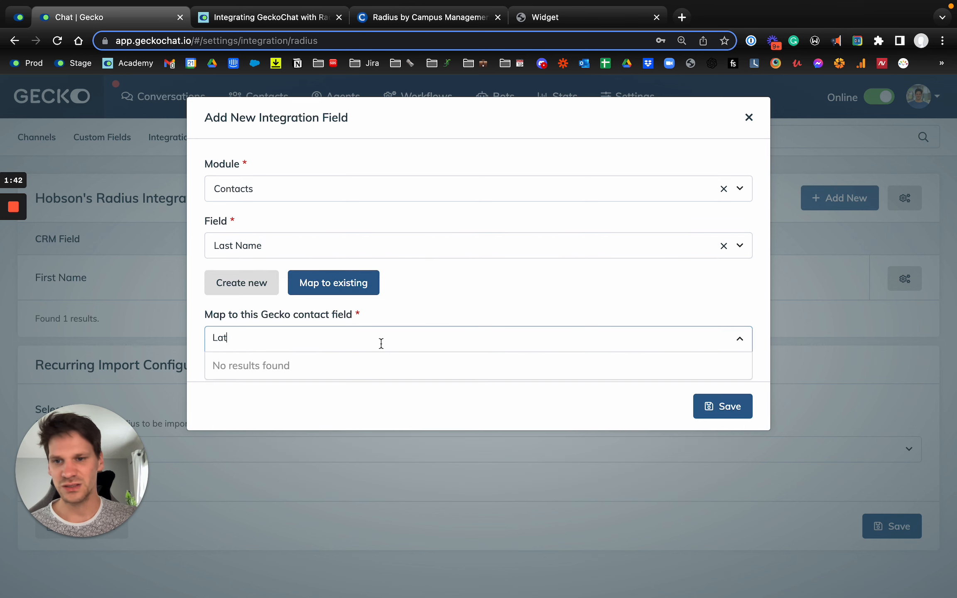
pyautogui.click(390, 365)
pyautogui.click(722, 406)
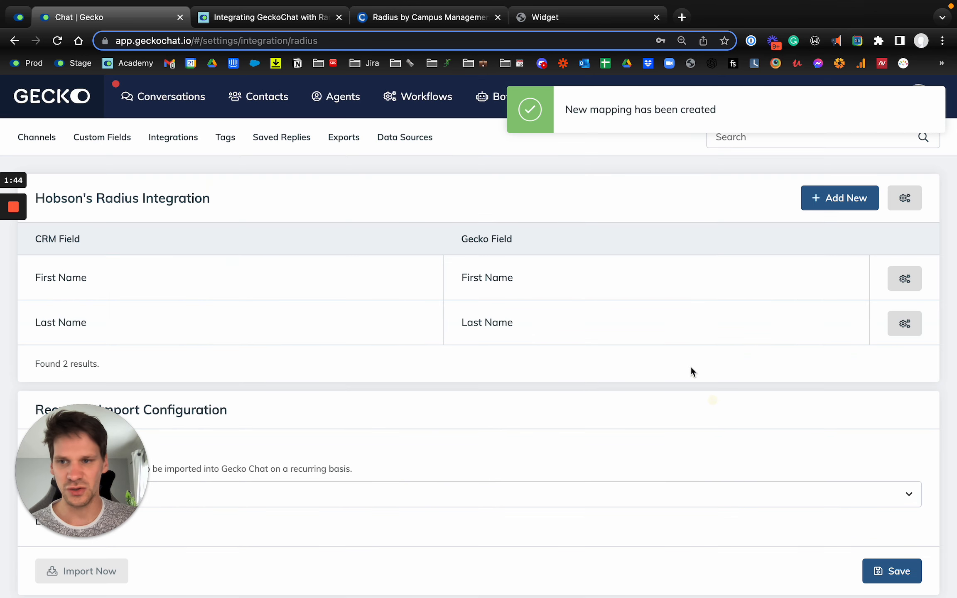
# - Add a mapping from the Radius Email field to the existing Gecko Student Email contact field
pyautogui.click(831, 199)
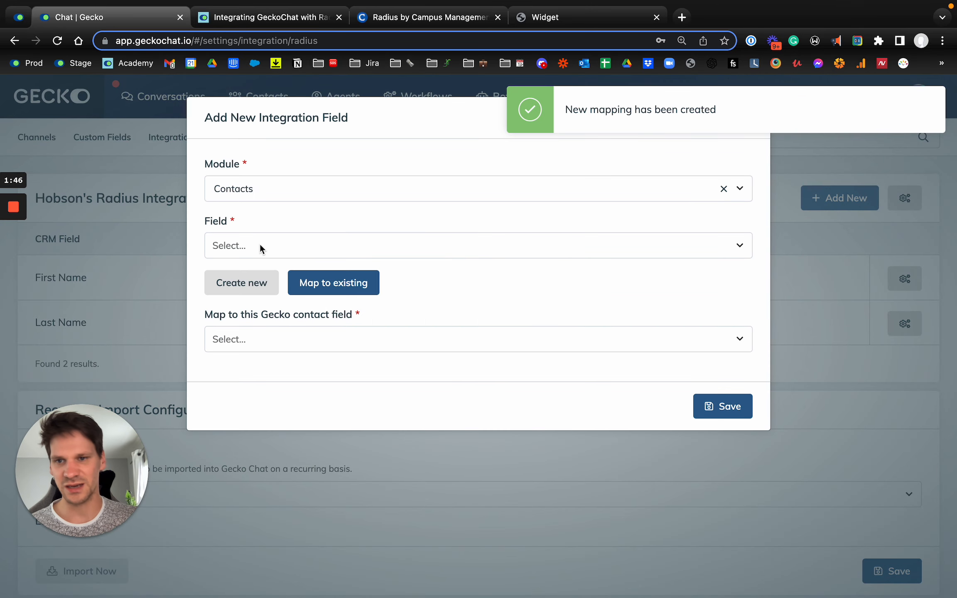
pyautogui.click(260, 244)
pyautogui.write('email')
pyautogui.click(257, 357)
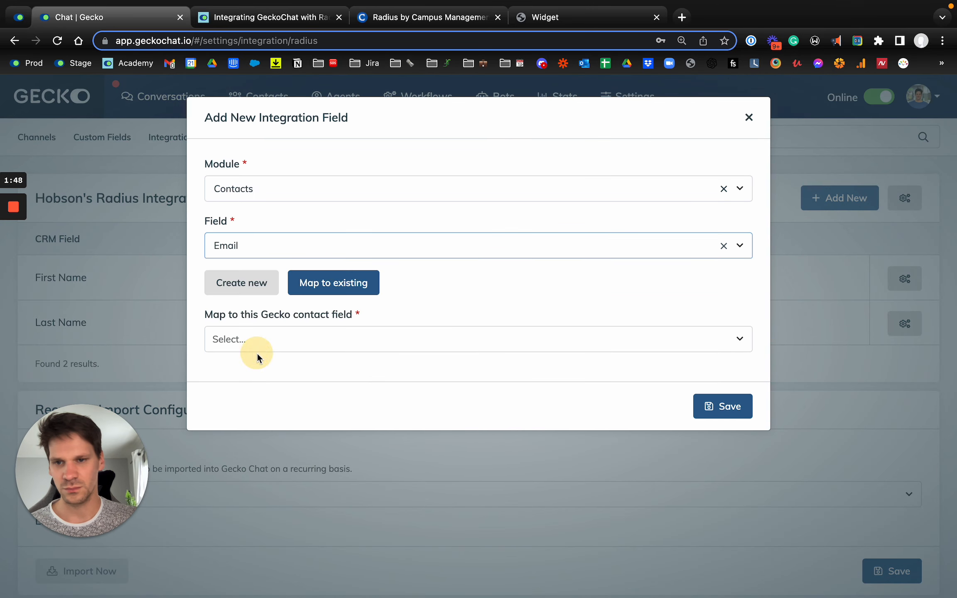
pyautogui.click(342, 341)
pyautogui.write('email')
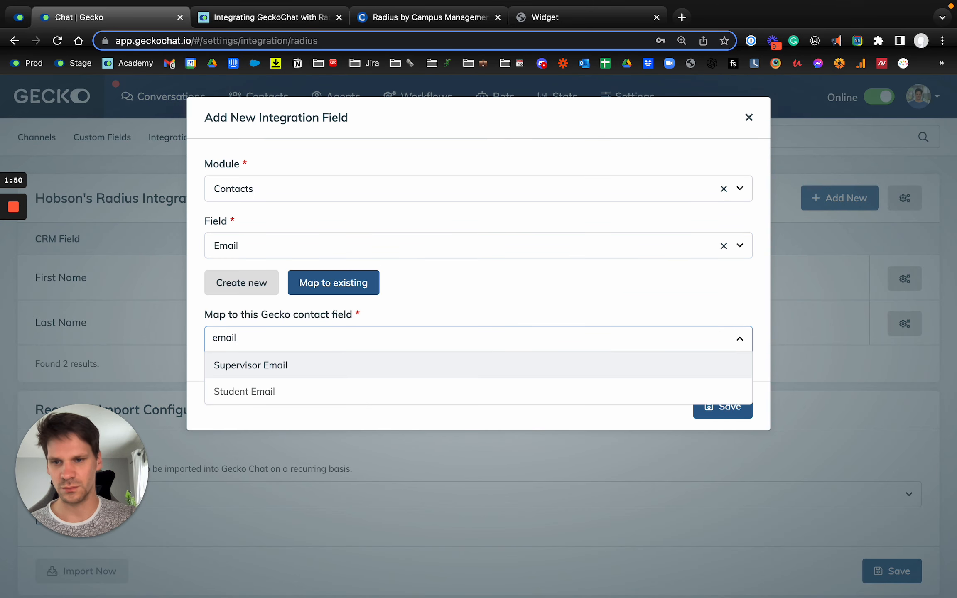
pyautogui.click(318, 393)
pyautogui.click(716, 405)
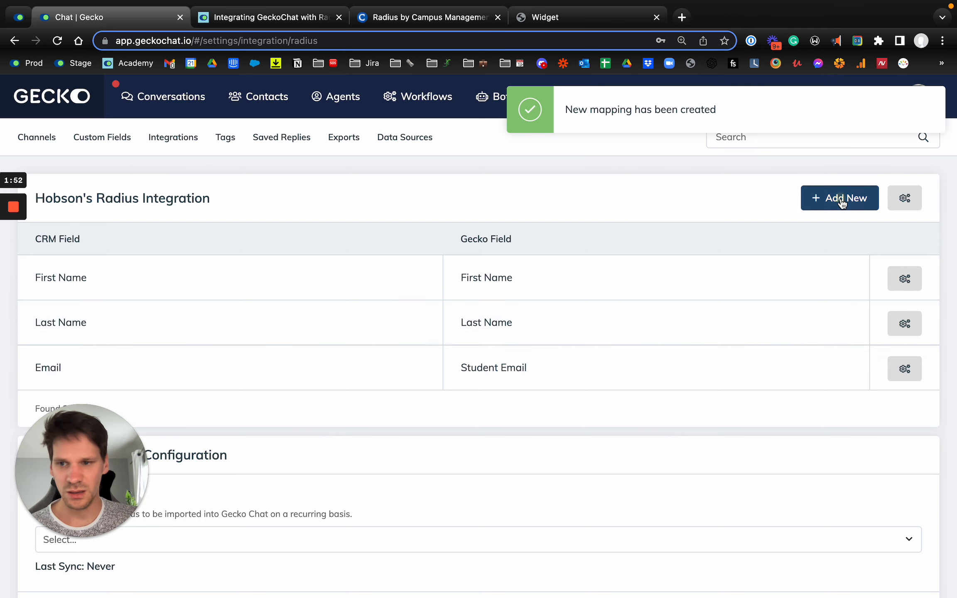
# - Configure a new Gecko field of type Single Choice for the Contacts module's Course of Interest field
pyautogui.click(842, 200)
pyautogui.click(235, 247)
pyautogui.scroll(-3, 297, 344)
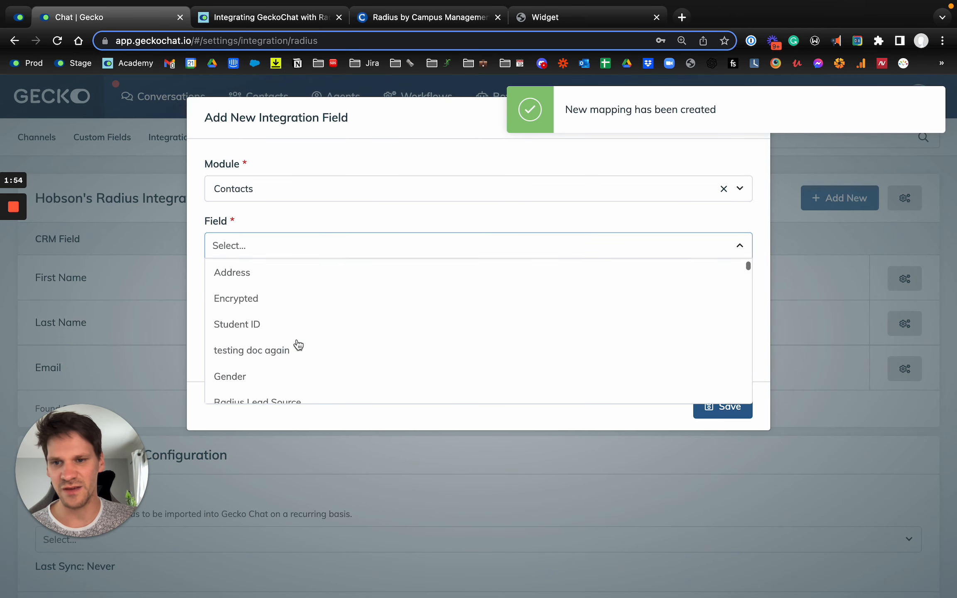
pyautogui.write('dourse')
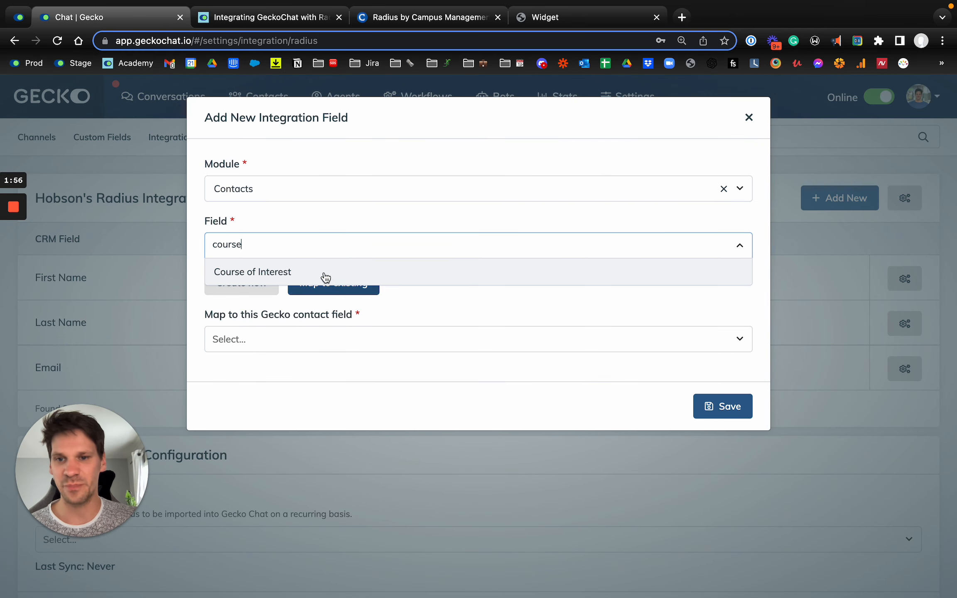
pyautogui.click(322, 274)
pyautogui.click(233, 283)
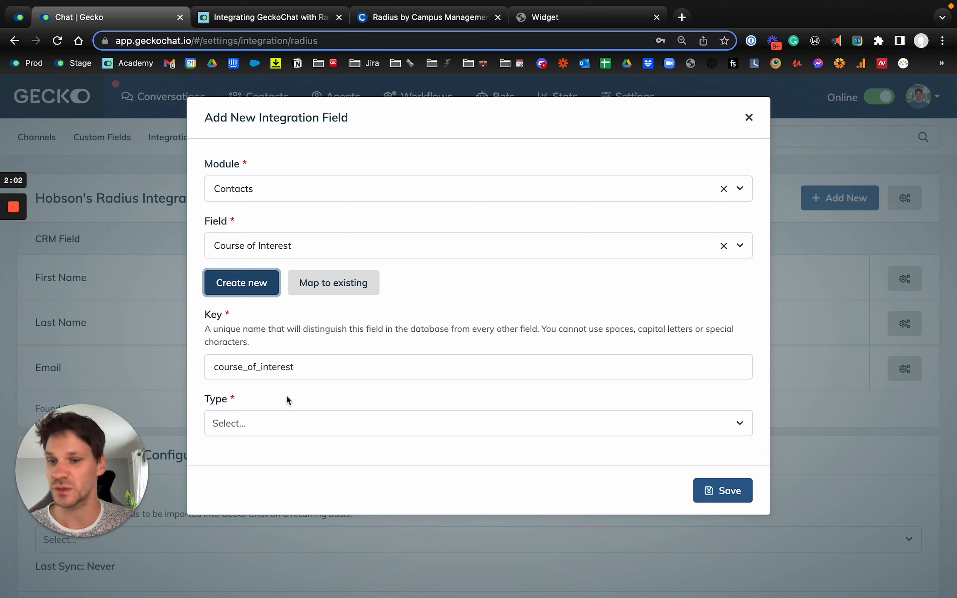
pyautogui.click(279, 421)
pyautogui.scroll(-3, 292, 465)
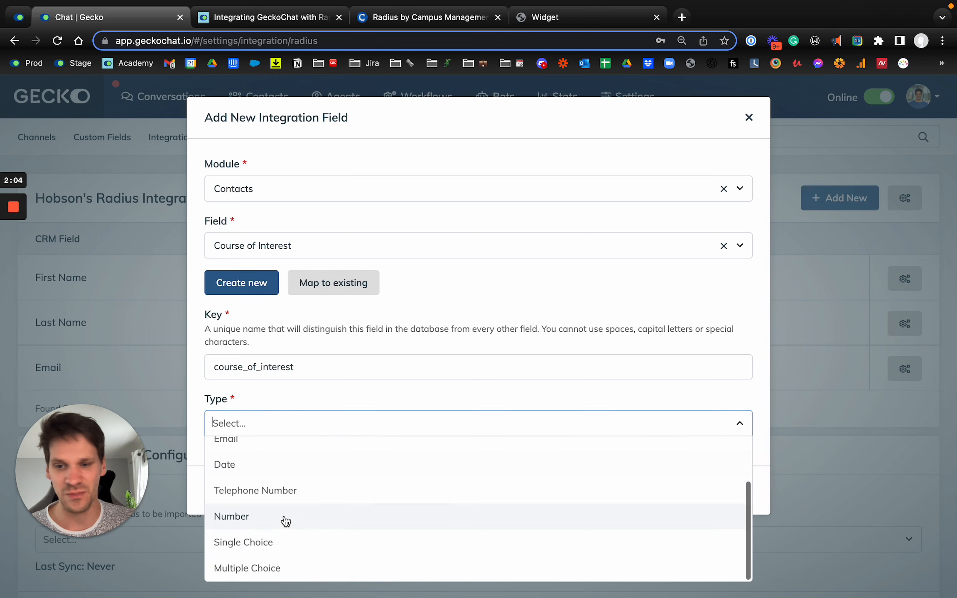
pyautogui.click(274, 542)
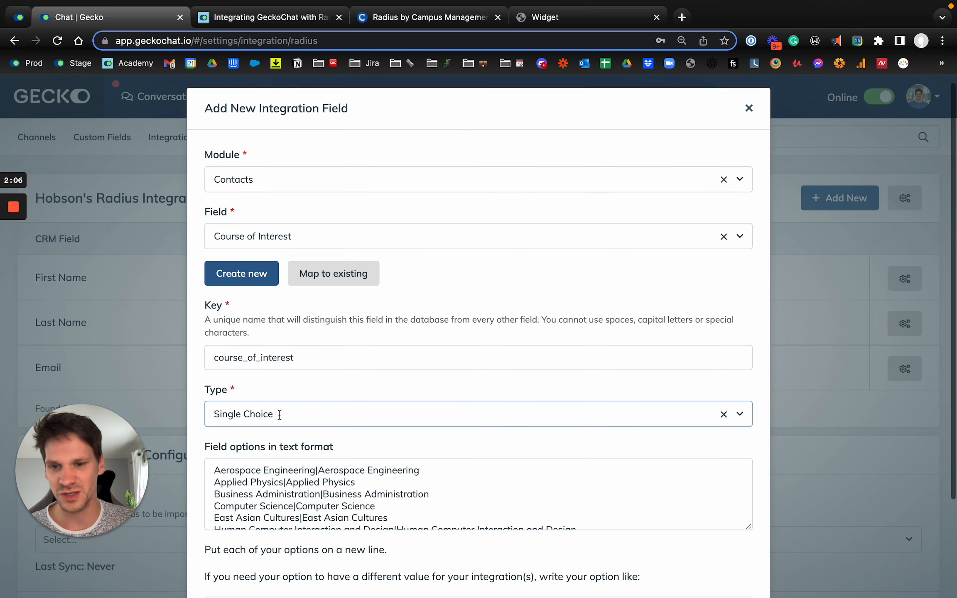
# - Enlarge the field options box to review the Course of Interest options, and close the new field without saving
pyautogui.scroll(-5, 278, 413)
pyautogui.moveTo(748, 421); pyautogui.dragTo(747, 487)
pyautogui.scroll(3, 259, 380)
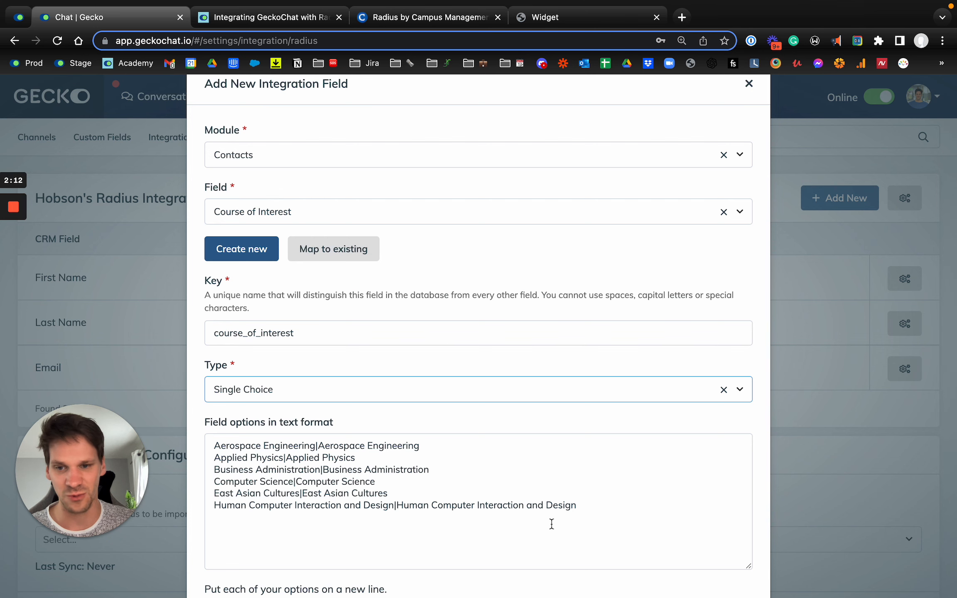
pyautogui.scroll(2, 436, 396)
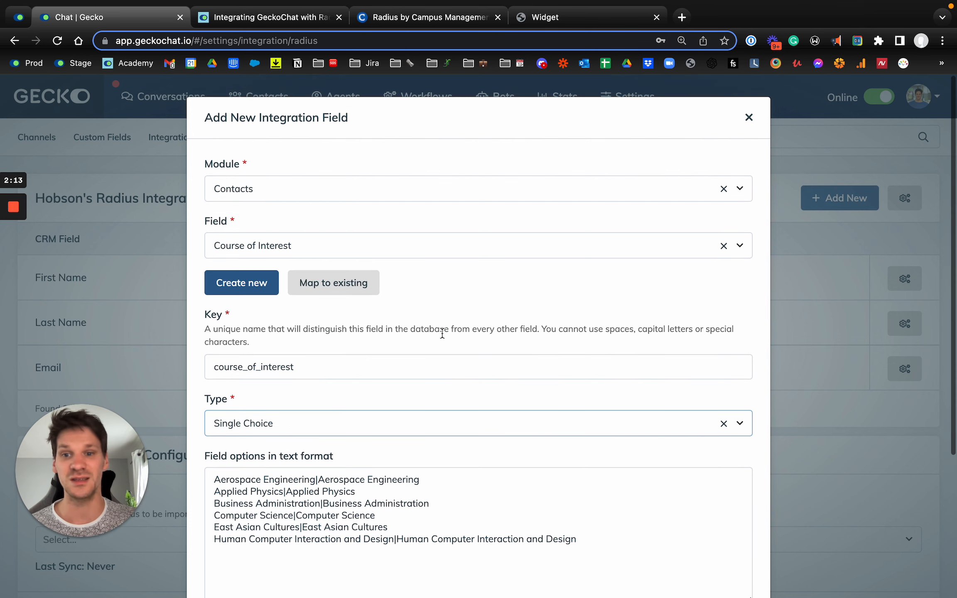
pyautogui.click(748, 120)
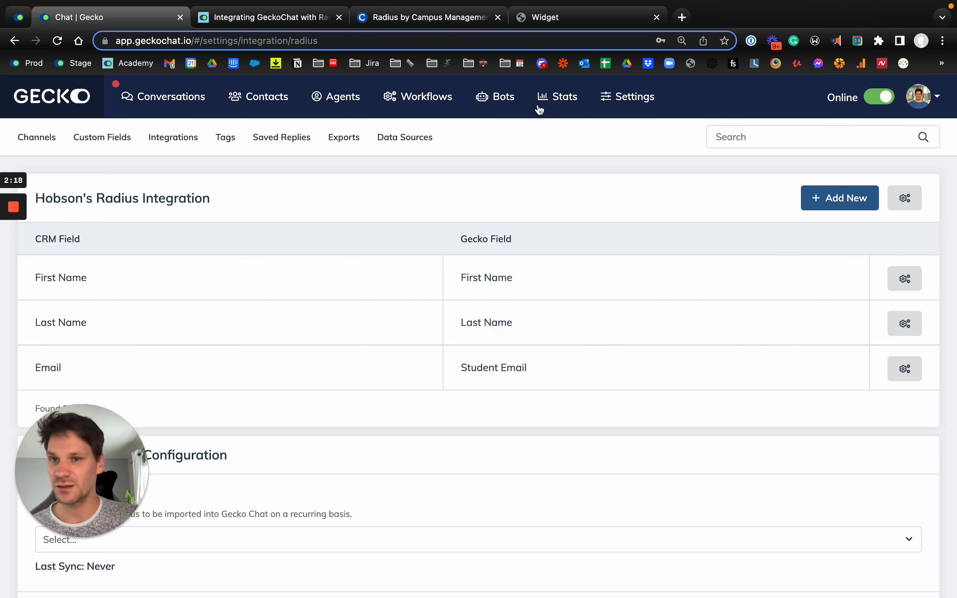
# - Switch to the chat widget, fill in the visitor's first name, last name and student email, and start the chat
pyautogui.click(538, 20)
pyautogui.click(749, 218)
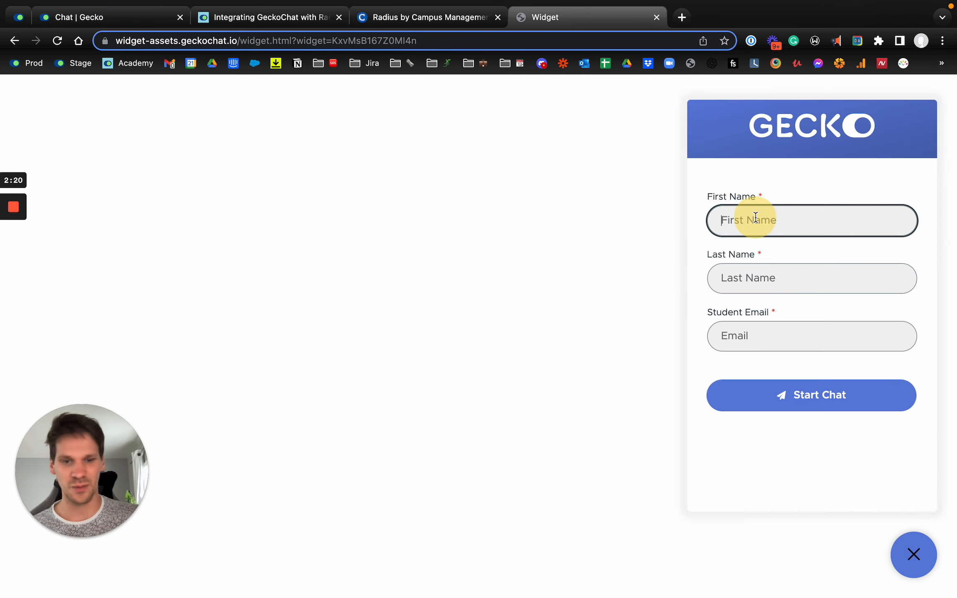
pyautogui.write('Jonny')
pyautogui.press('Tab')
pyautogui.write('R')
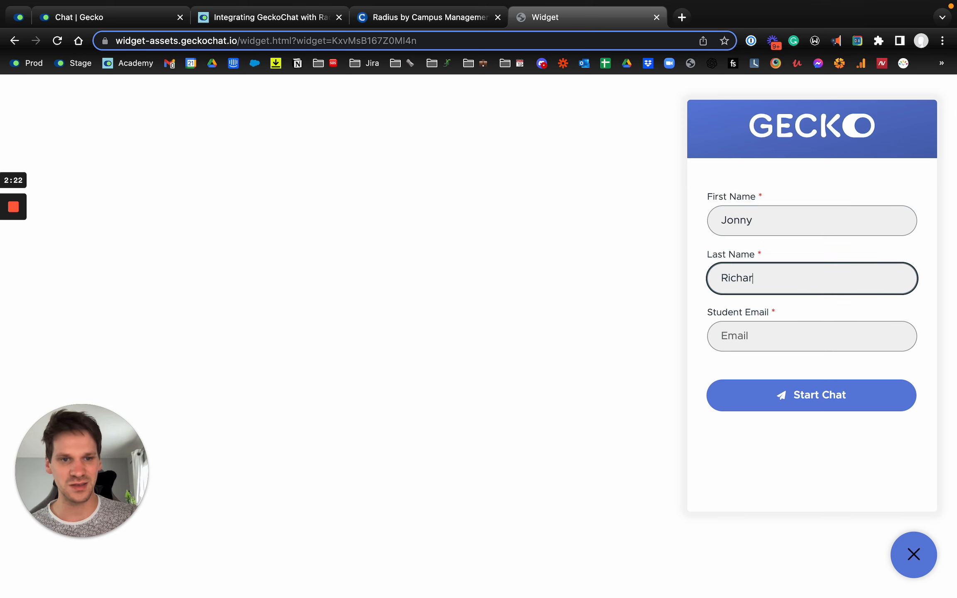
pyautogui.press('Tab')
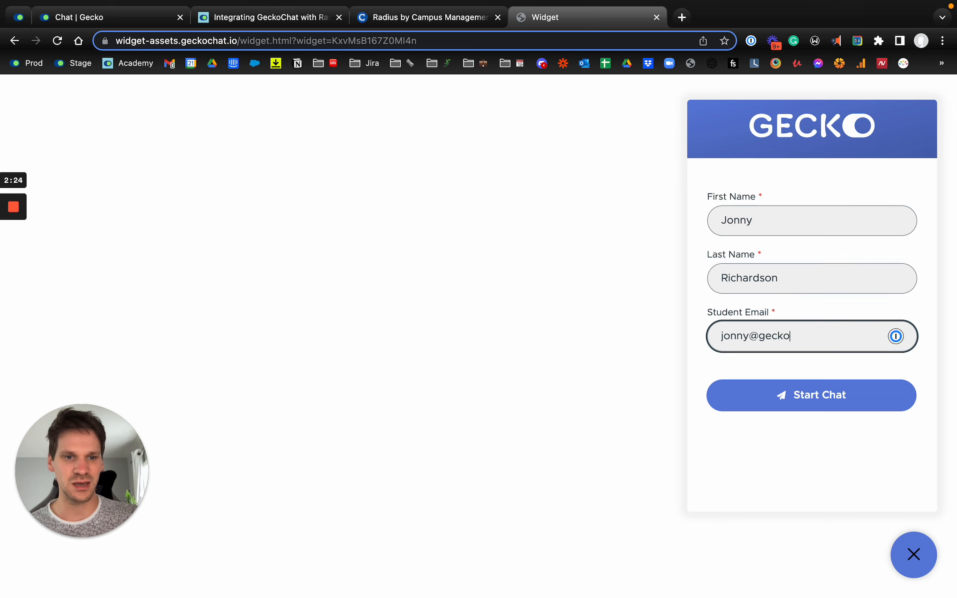
pyautogui.press('Return')
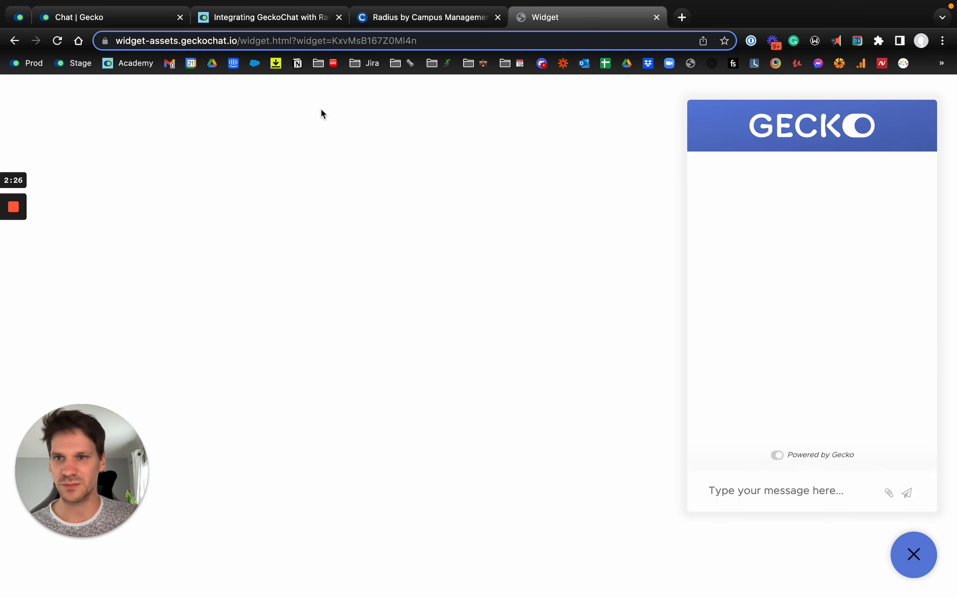
# - Send the message "hello there! I have questions" from the chat widget
pyautogui.click(728, 505)
pyautogui.write('hello there! I have qu')
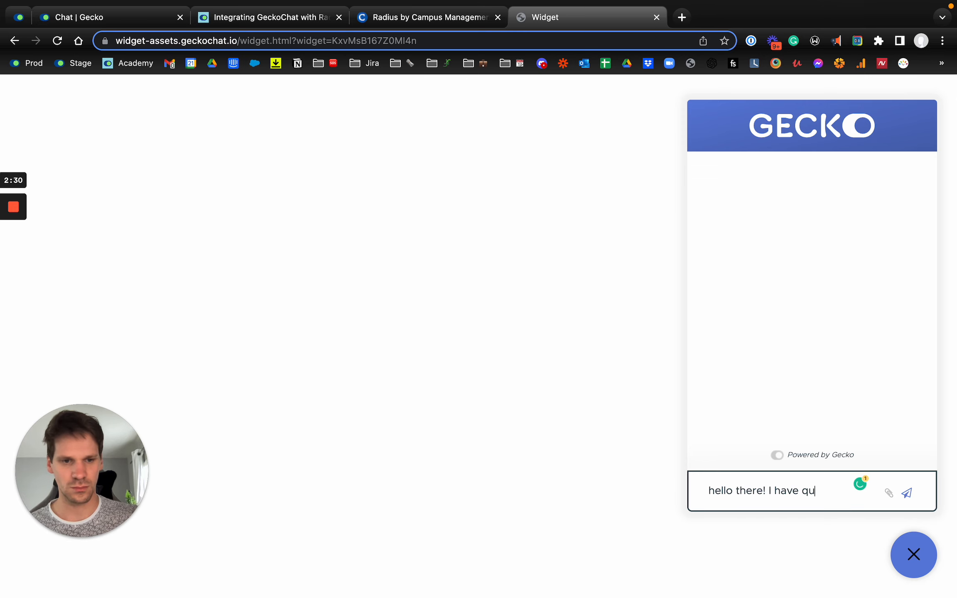
pyautogui.write('estions')
pyautogui.press('Return')
# - Switch to GeckoChat, open the new unassigned conversation and reply "Hi there, how can I help?"
pyautogui.click(111, 17)
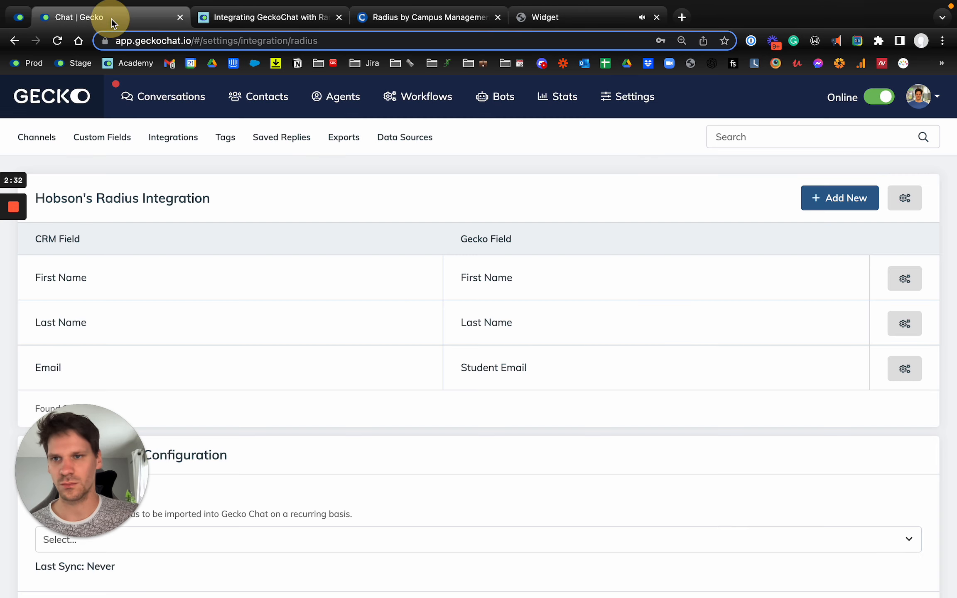
pyautogui.click(160, 102)
pyautogui.click(284, 142)
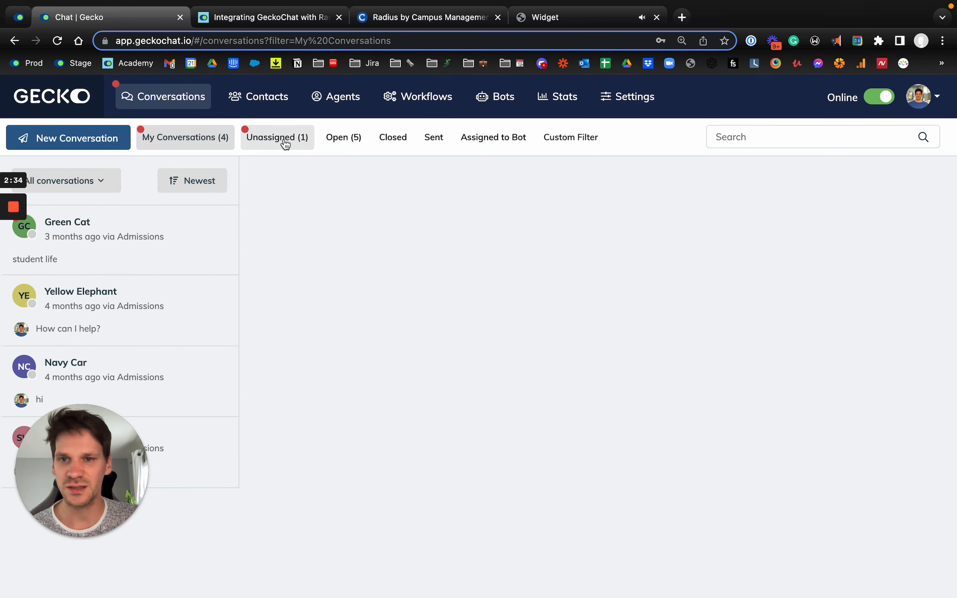
pyautogui.click(103, 252)
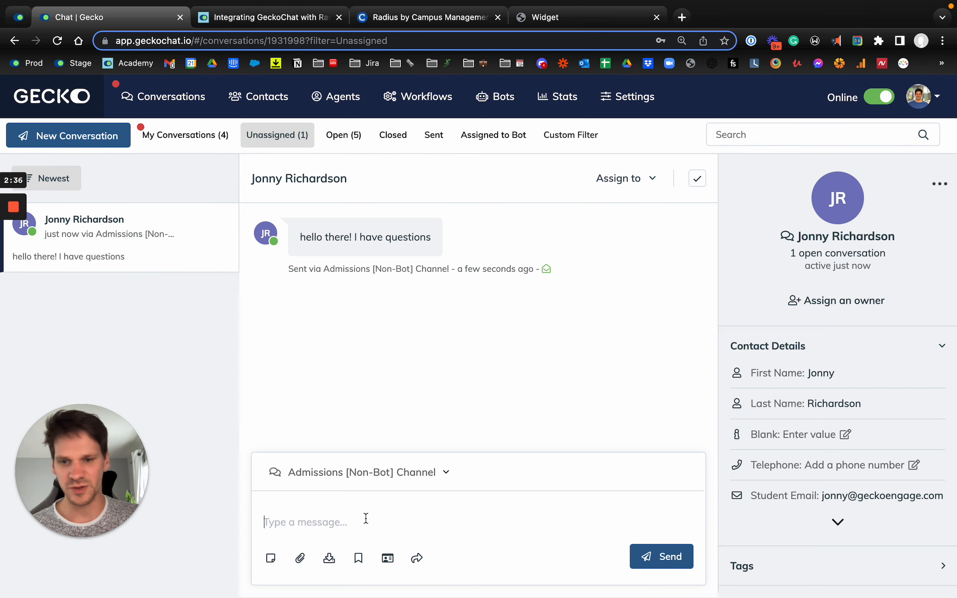
pyautogui.write('Hi')
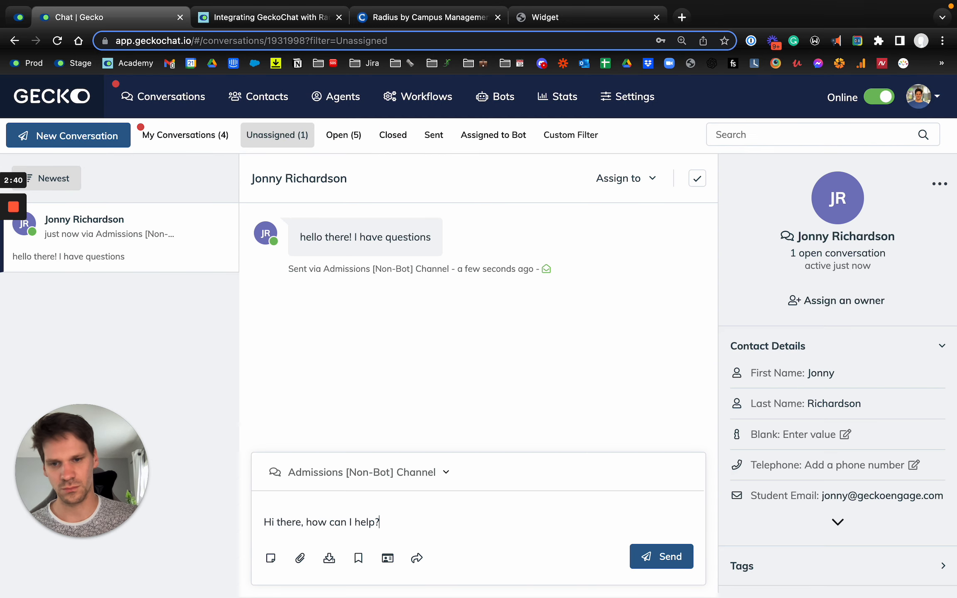
pyautogui.press('Return')
# - Return to the chat widget and answer the agent with "I have a financial aid question"
pyautogui.click(555, 17)
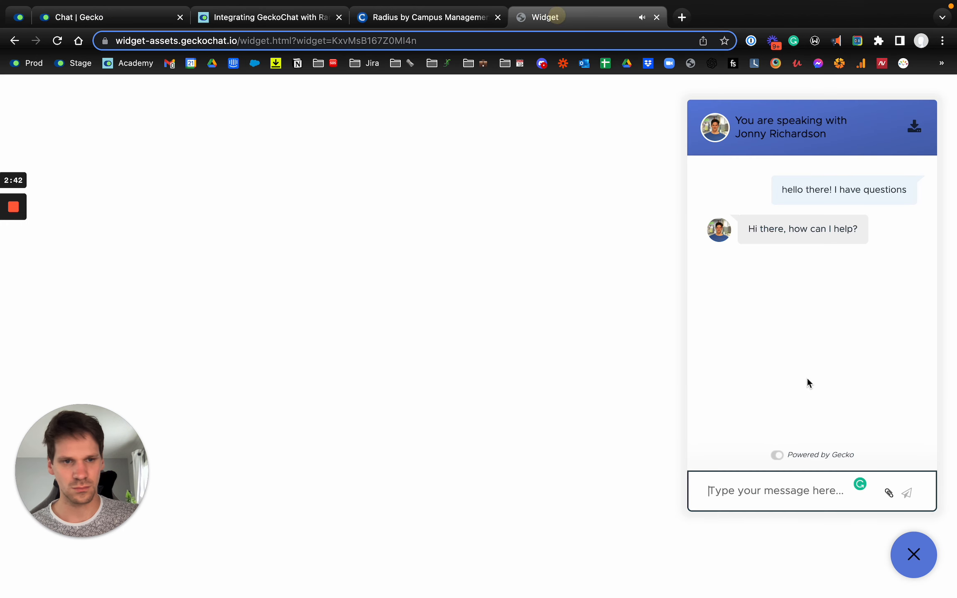
pyautogui.write('I have a f')
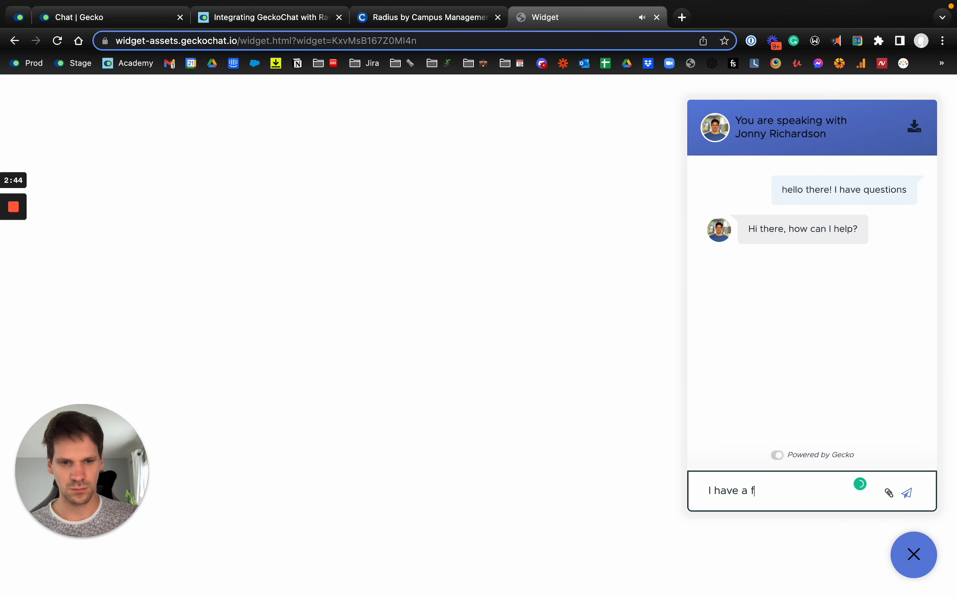
pyautogui.write('inancial aid questi')
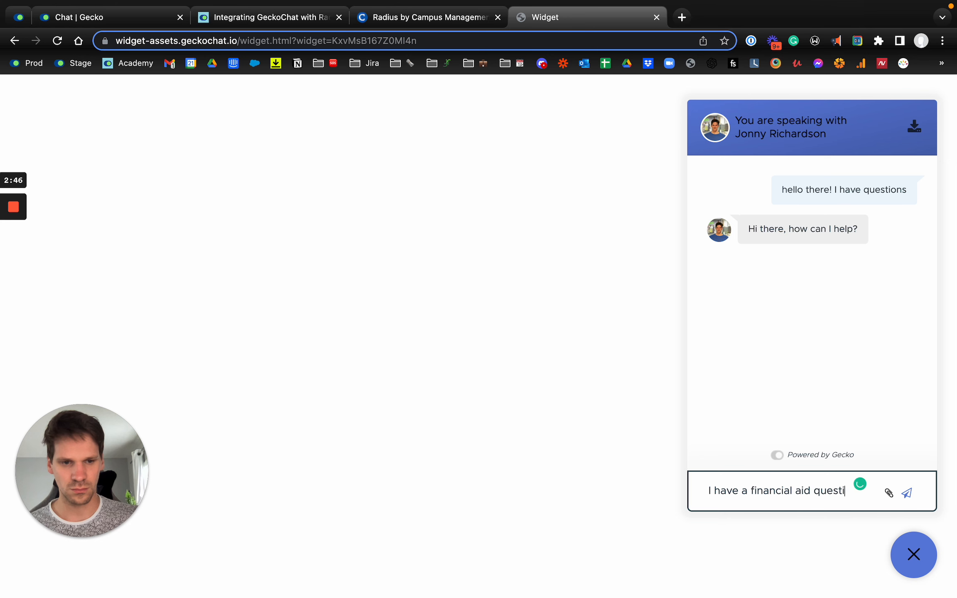
pyautogui.write('on')
pyautogui.press('Return')
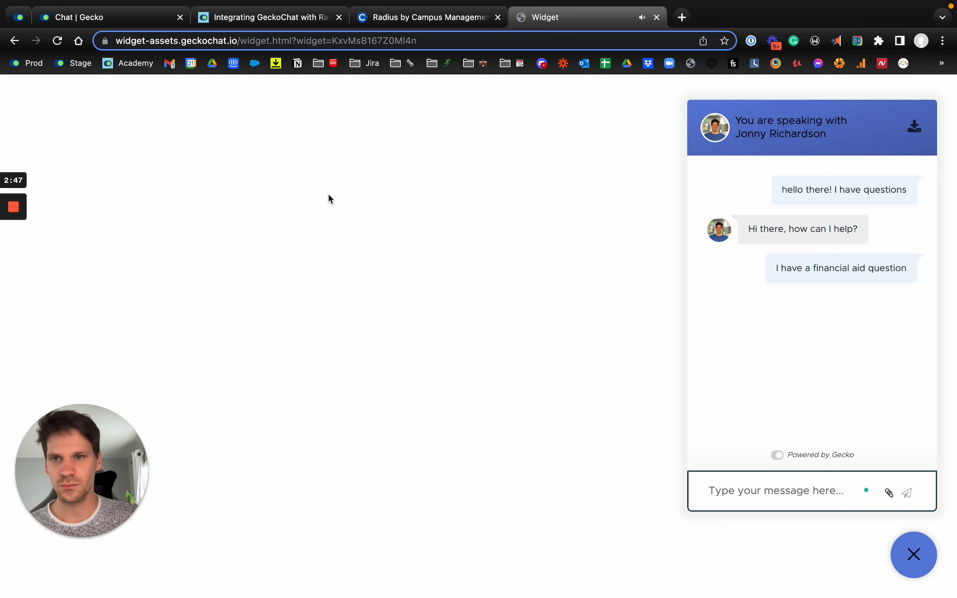
# - Reply to the visitor in GeckoChat with "No problem! Let me assign them for you"
pyautogui.click(114, 18)
pyautogui.click(356, 532)
pyautogui.write('No problem! Let me assign')
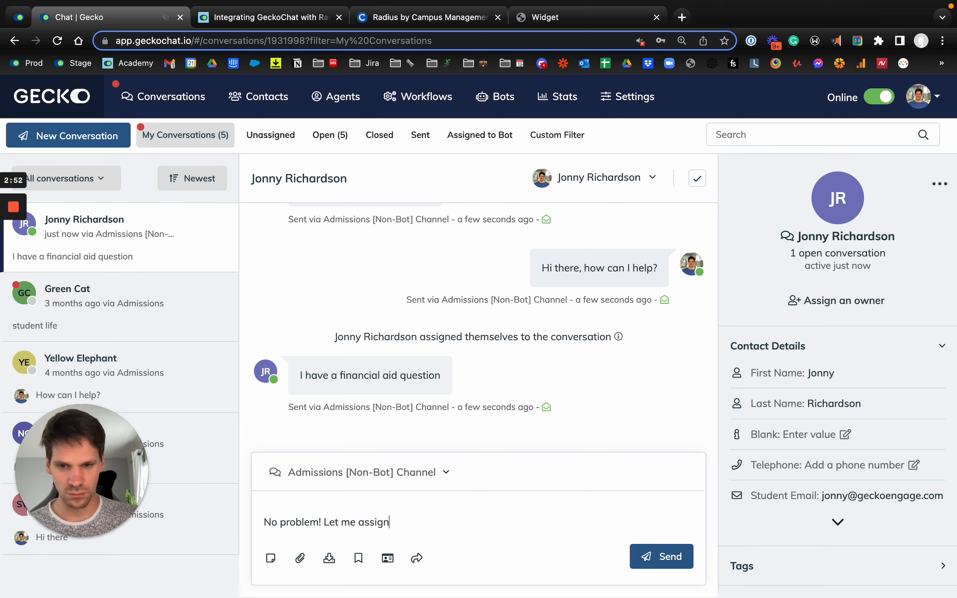
pyautogui.write(' them for you')
pyautogui.press('Return')
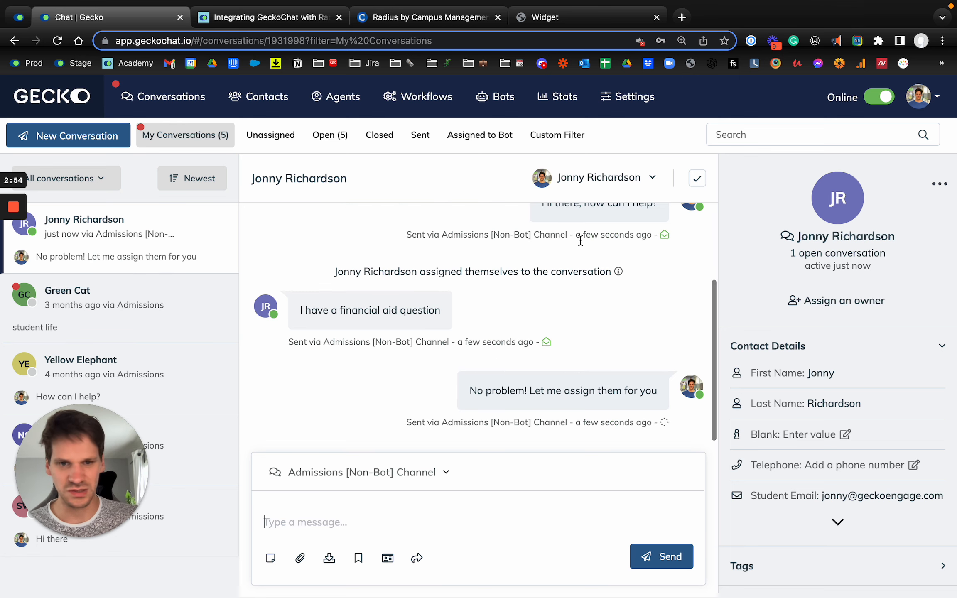
# - Assign the visitor's conversation to Financial Aid and close it
pyautogui.click(598, 178)
pyautogui.click(566, 294)
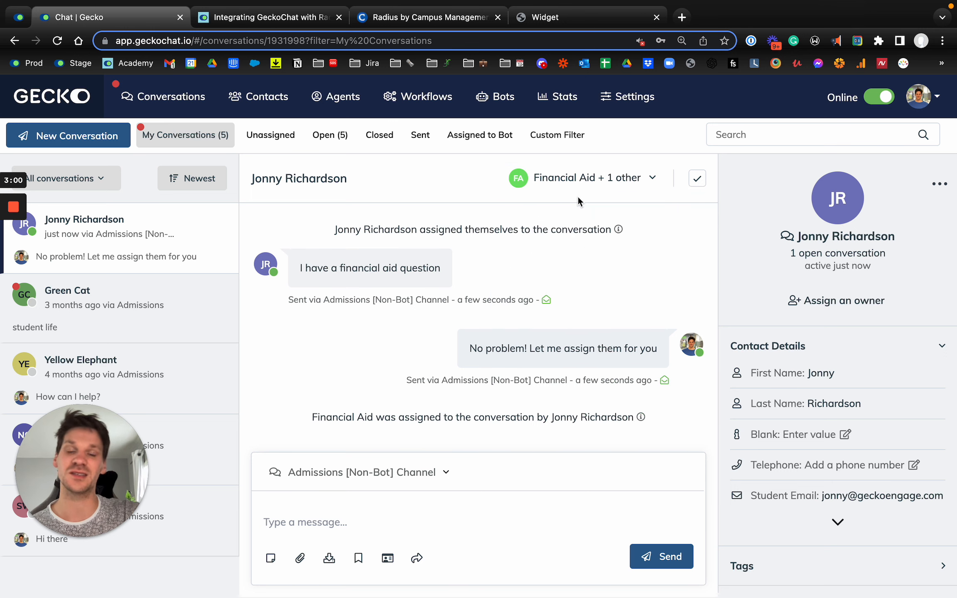
pyautogui.click(697, 178)
# - Open the just-closed conversation among the closed conversations and look over its contact details
pyautogui.click(379, 135)
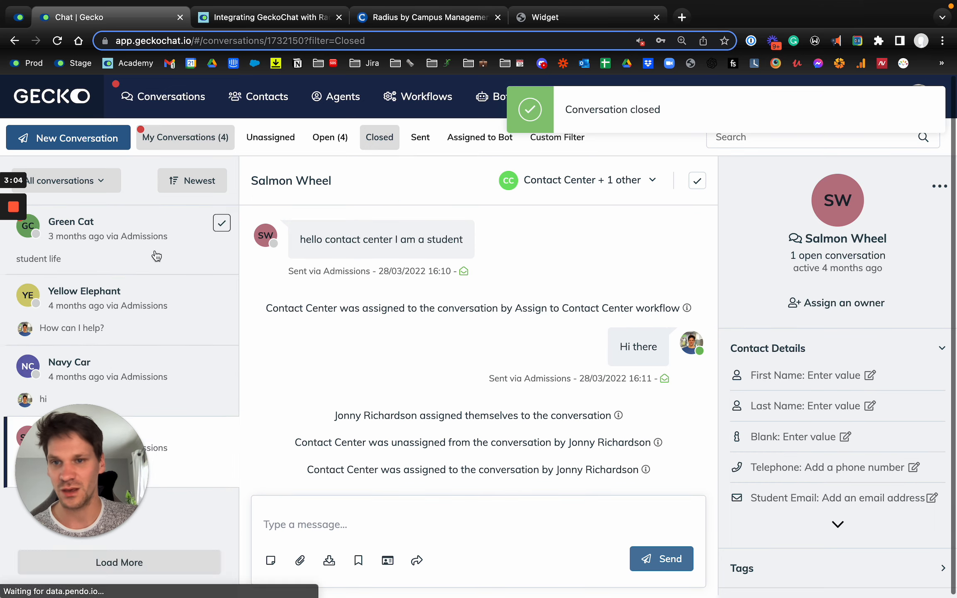
pyautogui.click(132, 236)
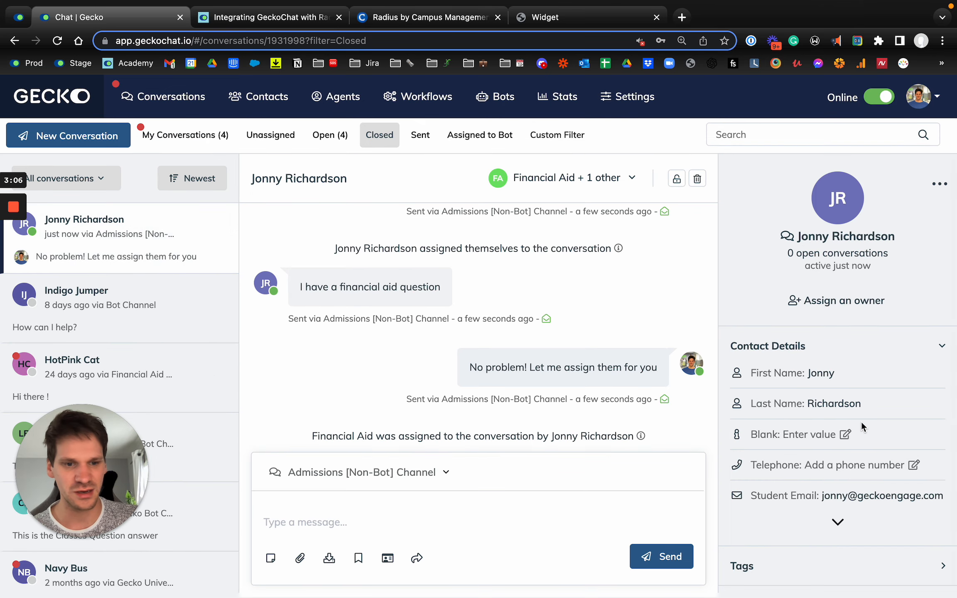
pyautogui.scroll(1, 417, 270)
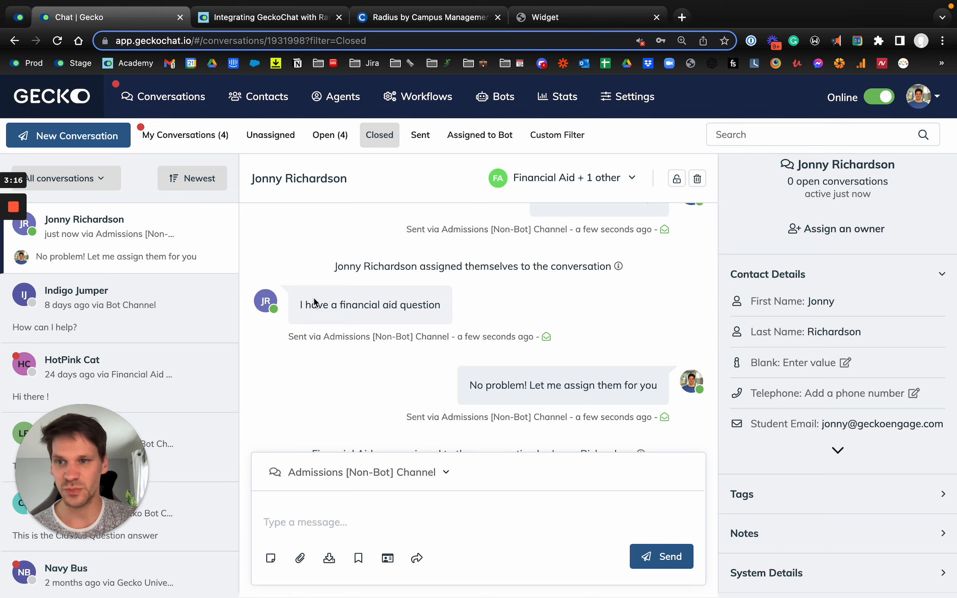
pyautogui.moveTo(4, 276)
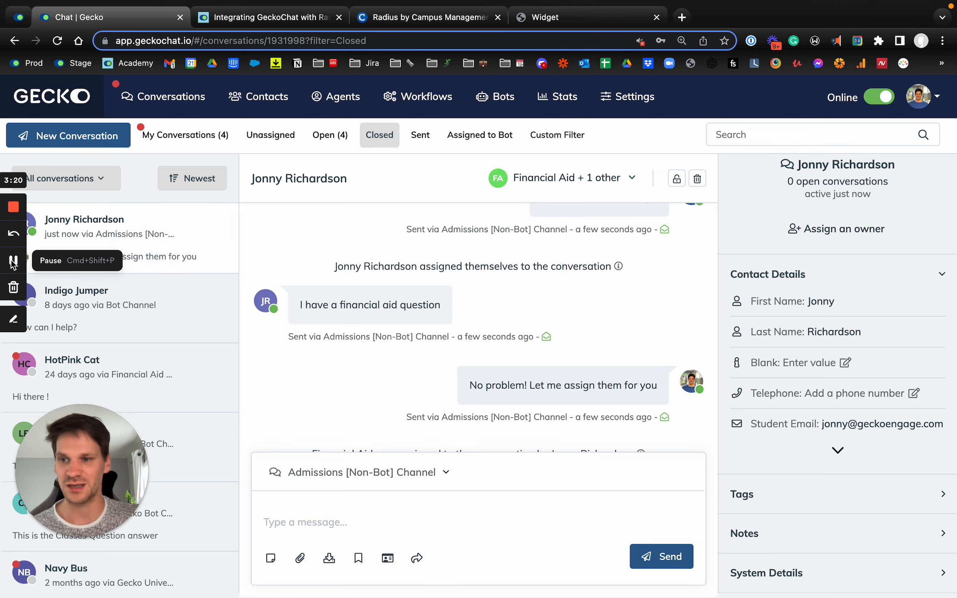
pyautogui.click(13, 262)
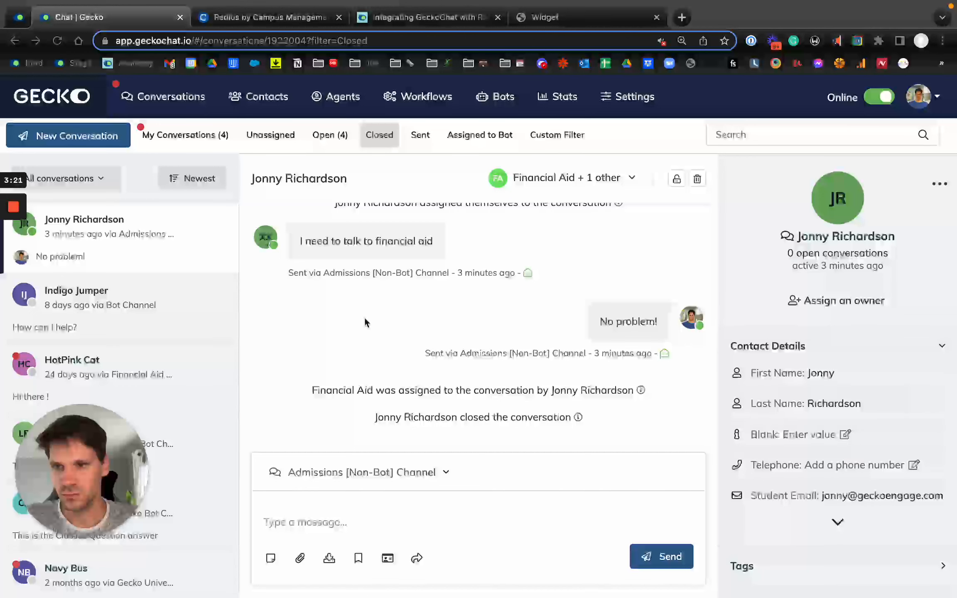
# - Find the Radius sync entry in the contact's integration details and highlight the synced contact ID
pyautogui.click(364, 320)
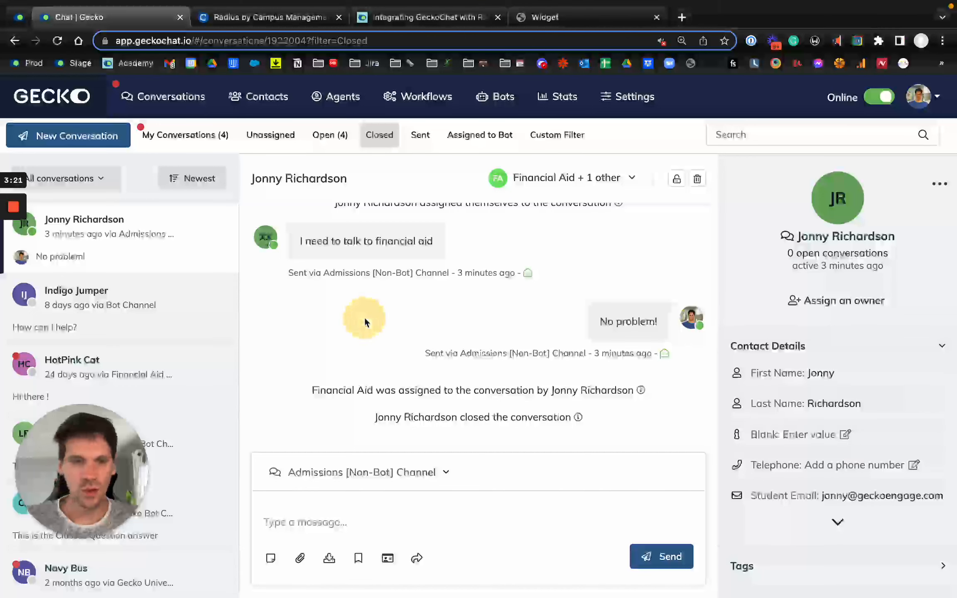
pyautogui.scroll(-5, 865, 406)
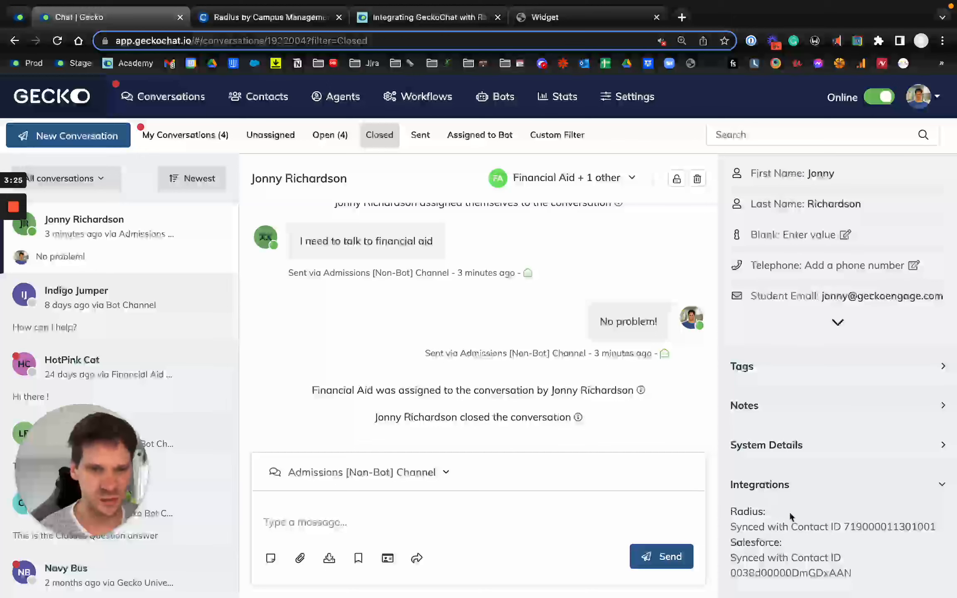
pyautogui.moveTo(748, 526); pyautogui.dragTo(936, 525)
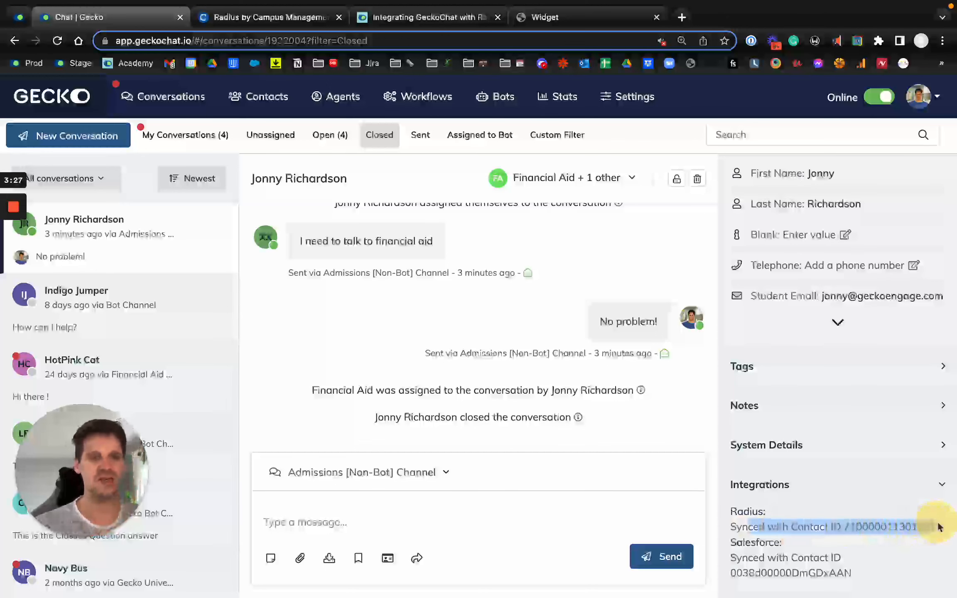
# - Switch to Radius, open the newest contact in the All Contacts list, and check its name and email fields
pyautogui.click(235, 17)
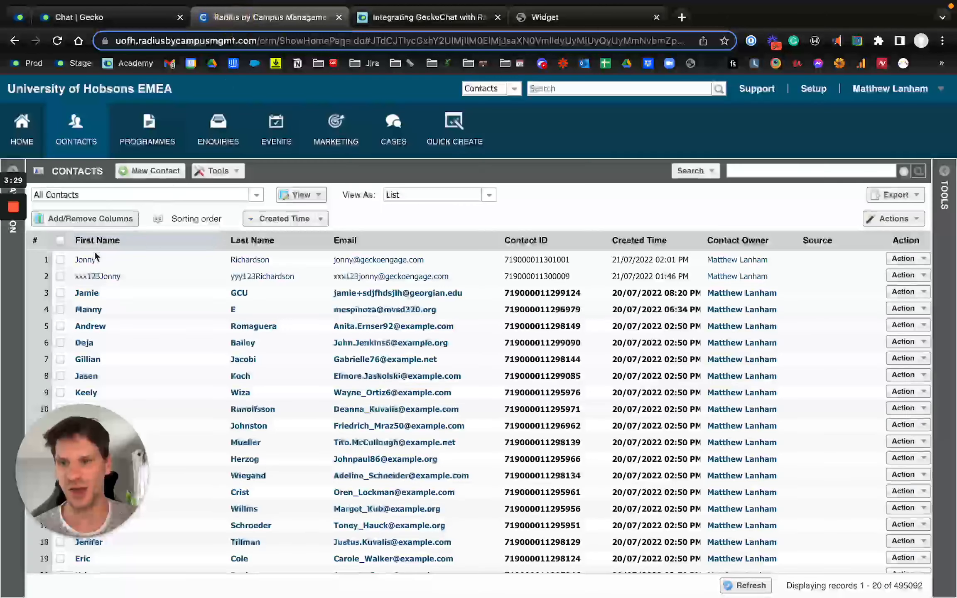
pyautogui.click(84, 260)
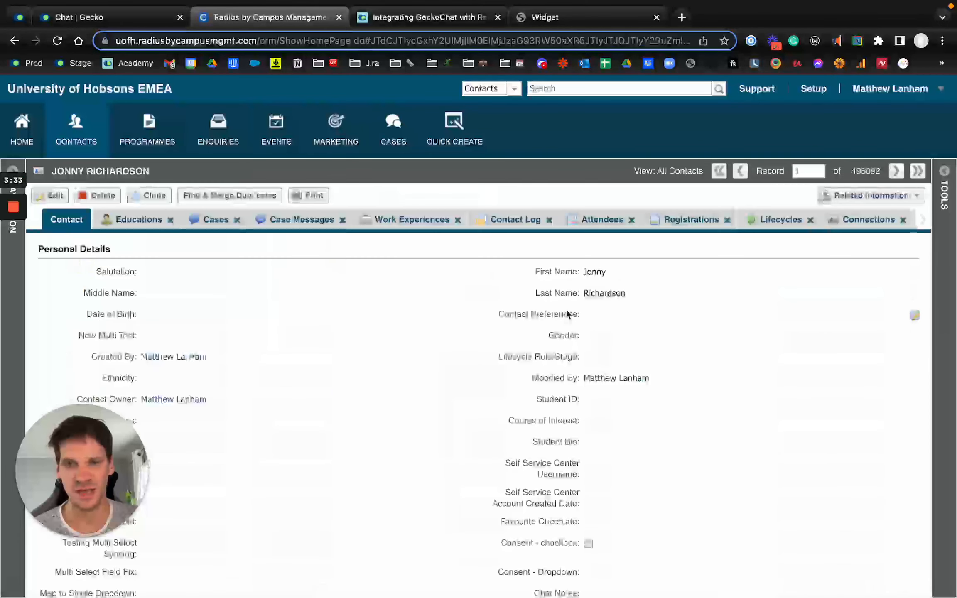
pyautogui.scroll(-5, 566, 314)
pyautogui.scroll(-6, 566, 314)
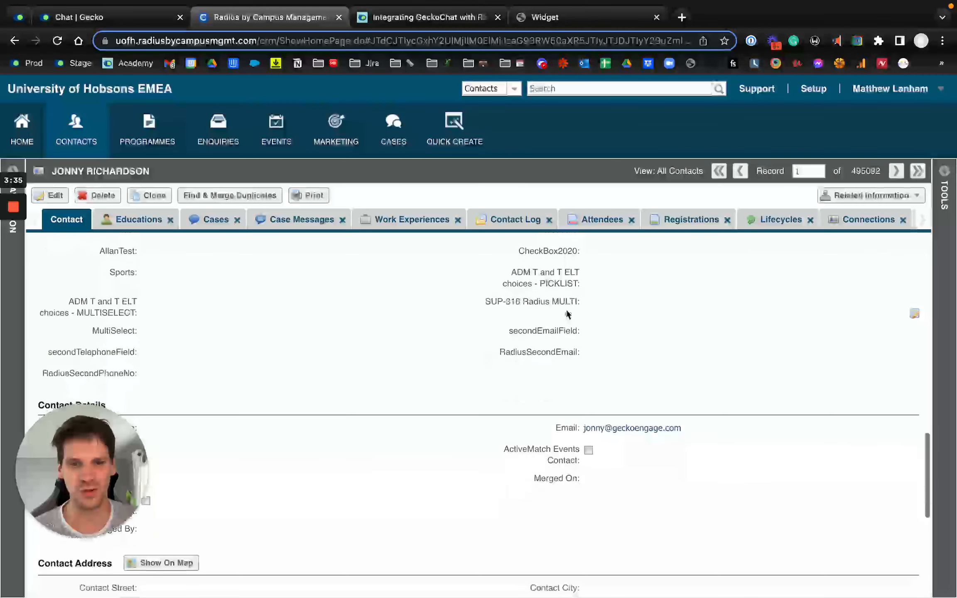
pyautogui.scroll(14, 506, 306)
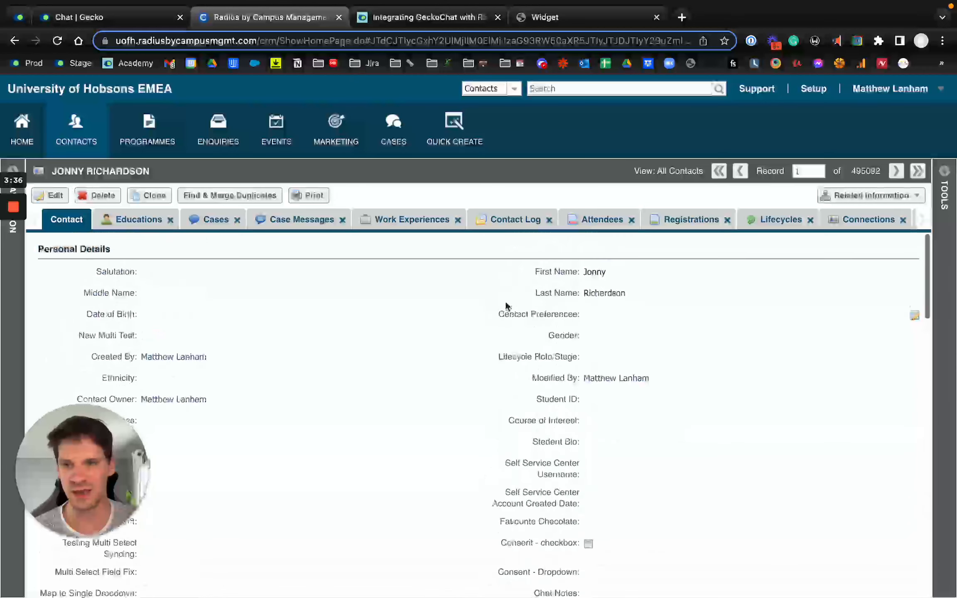
# - Open the contact's case "Gecko Chat Conversation (21 July 2022)" and examine its case information and the chat transcript in the description
pyautogui.click(211, 229)
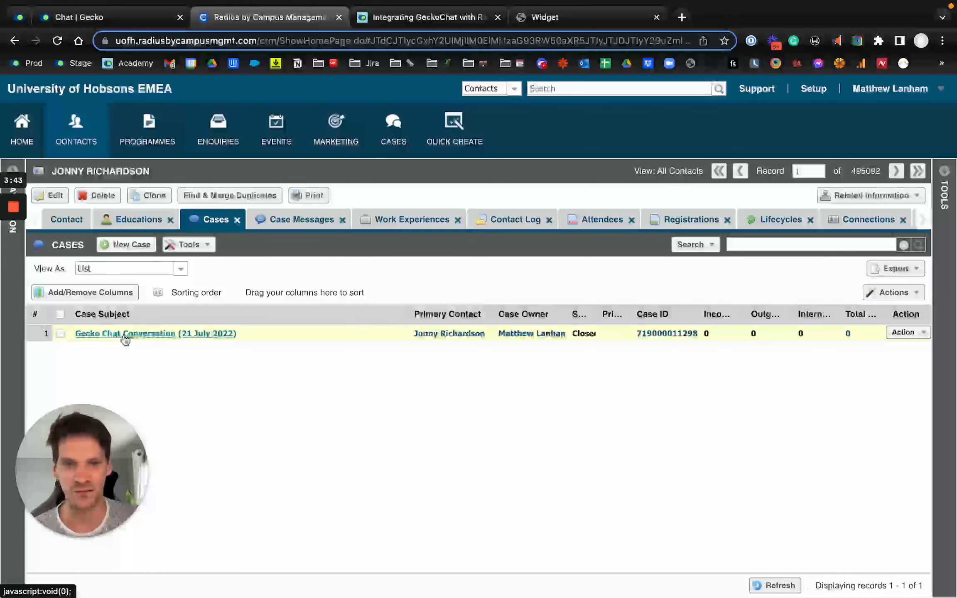
pyautogui.click(162, 335)
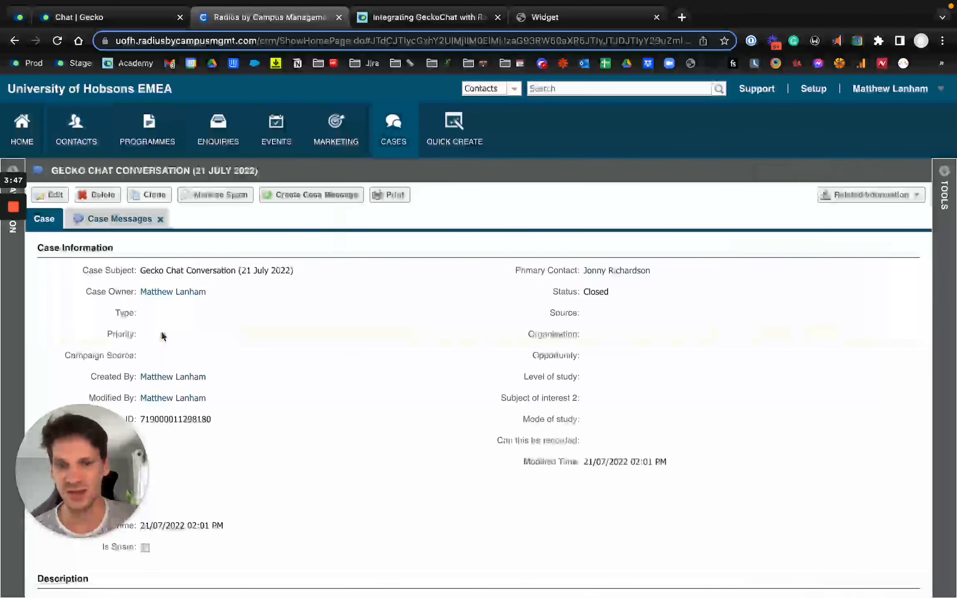
pyautogui.scroll(-3, 162, 336)
pyautogui.scroll(-2, 162, 336)
pyautogui.scroll(-4, 162, 335)
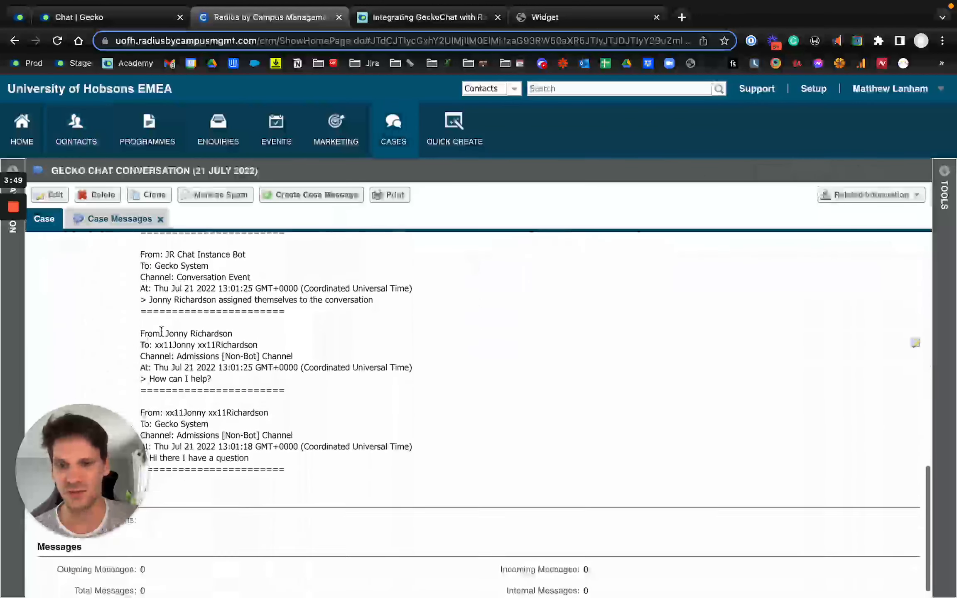
pyautogui.scroll(8, 162, 334)
pyautogui.scroll(6, 162, 331)
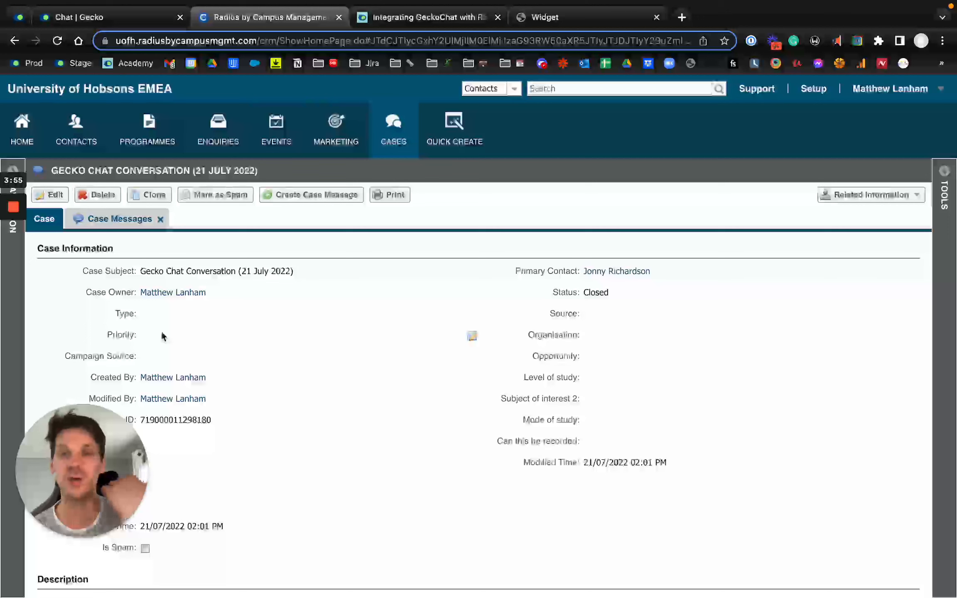
pyautogui.scroll(-5, 162, 336)
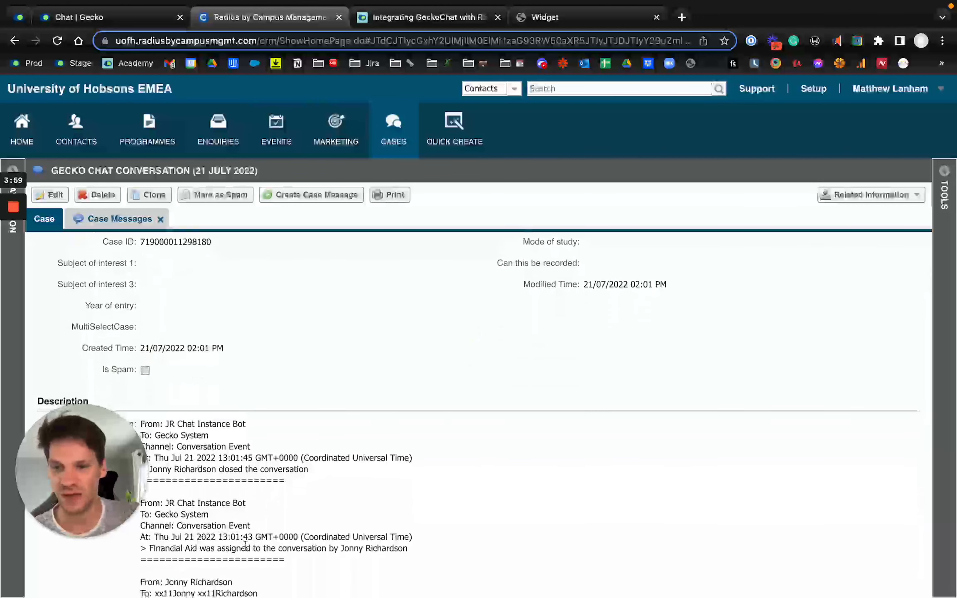
pyautogui.scroll(5, 279, 385)
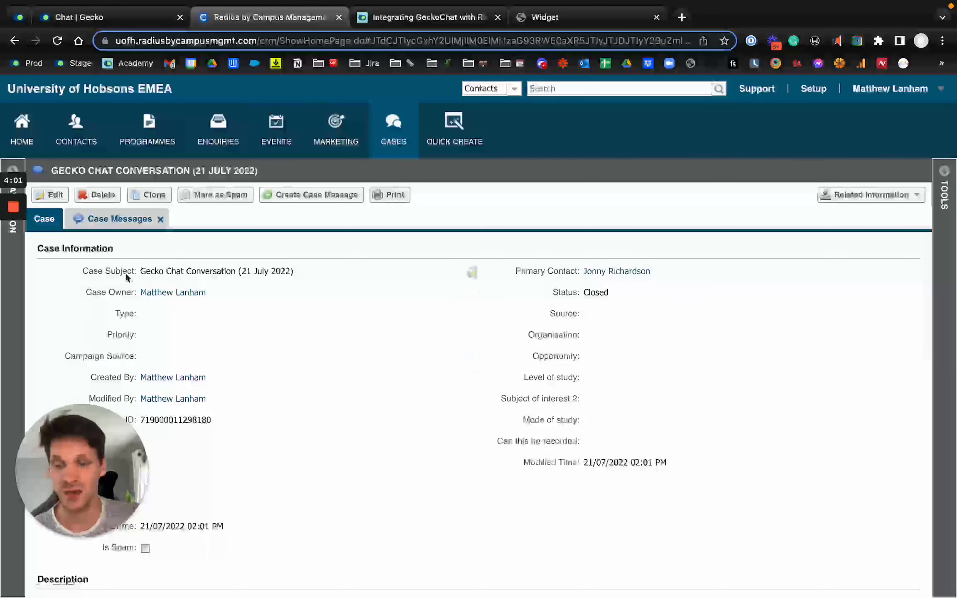
# - Return to GeckoChat and open its settings
pyautogui.click(88, 18)
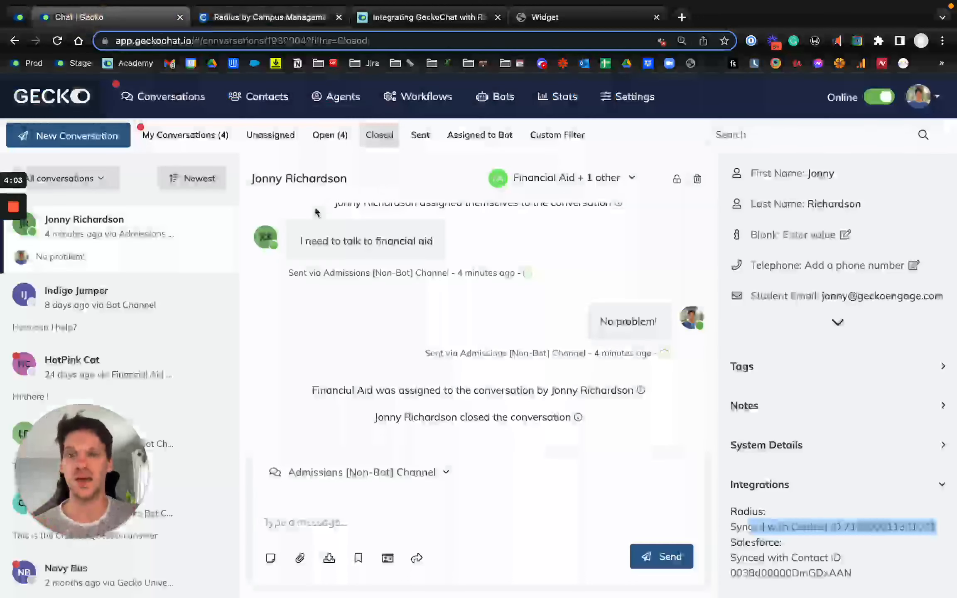
pyautogui.click(627, 97)
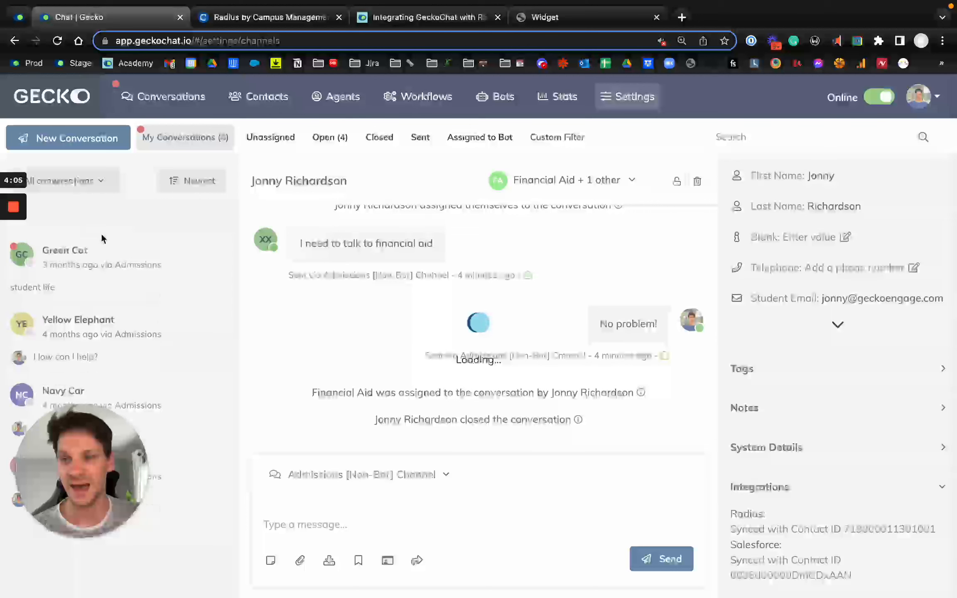